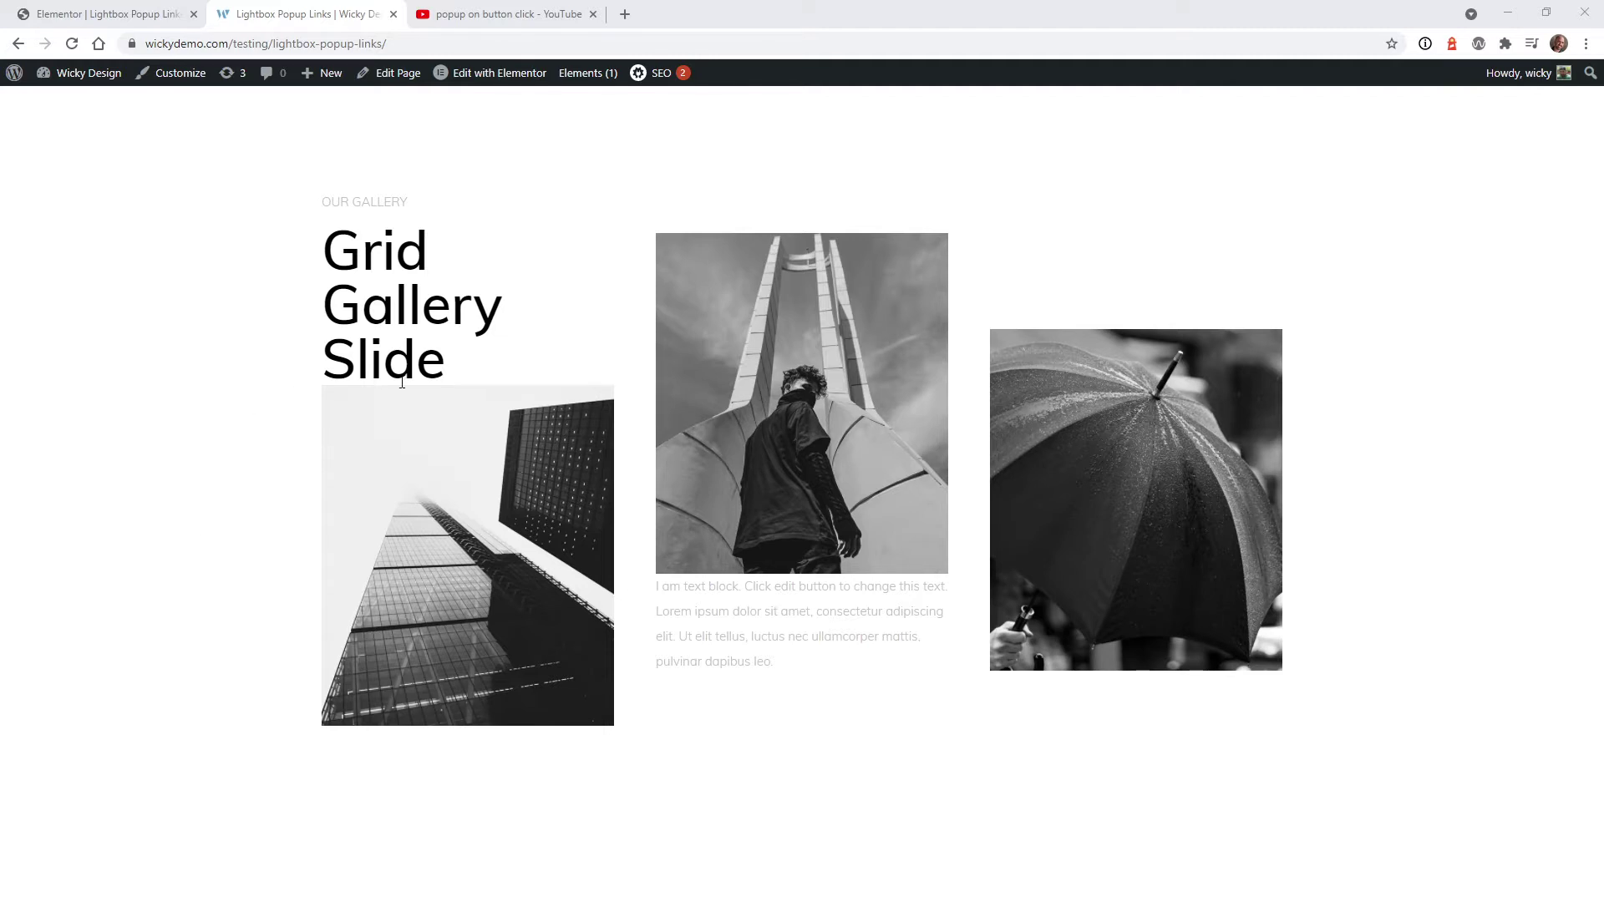
# Pause the playing video and close its lightbox.
pyautogui.click(493, 491)
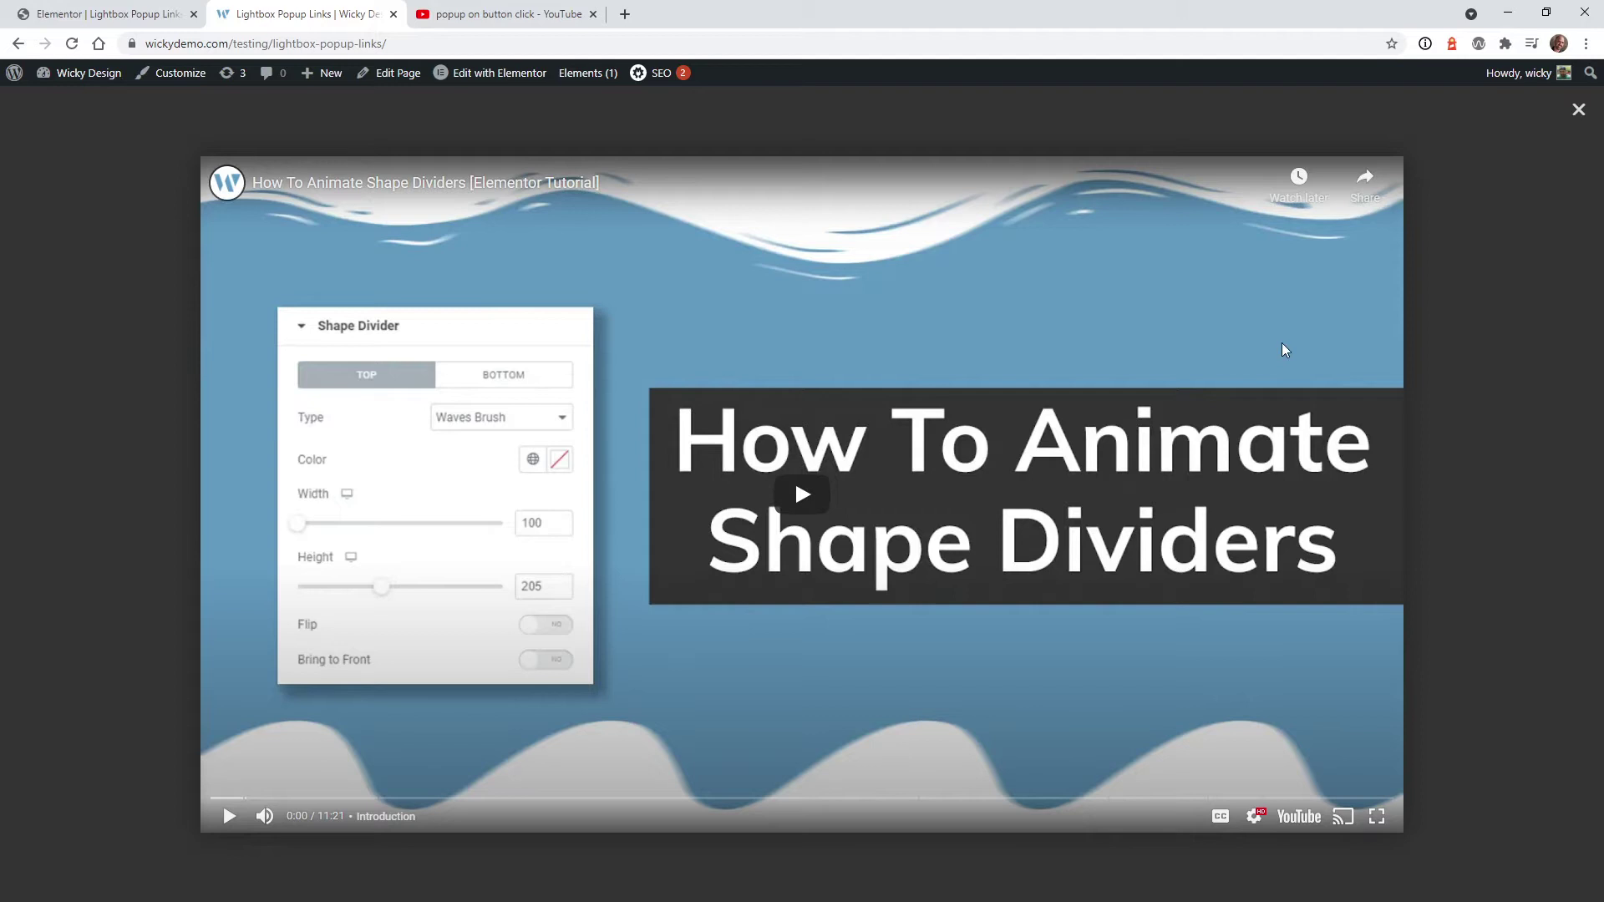
pyautogui.click(1578, 117)
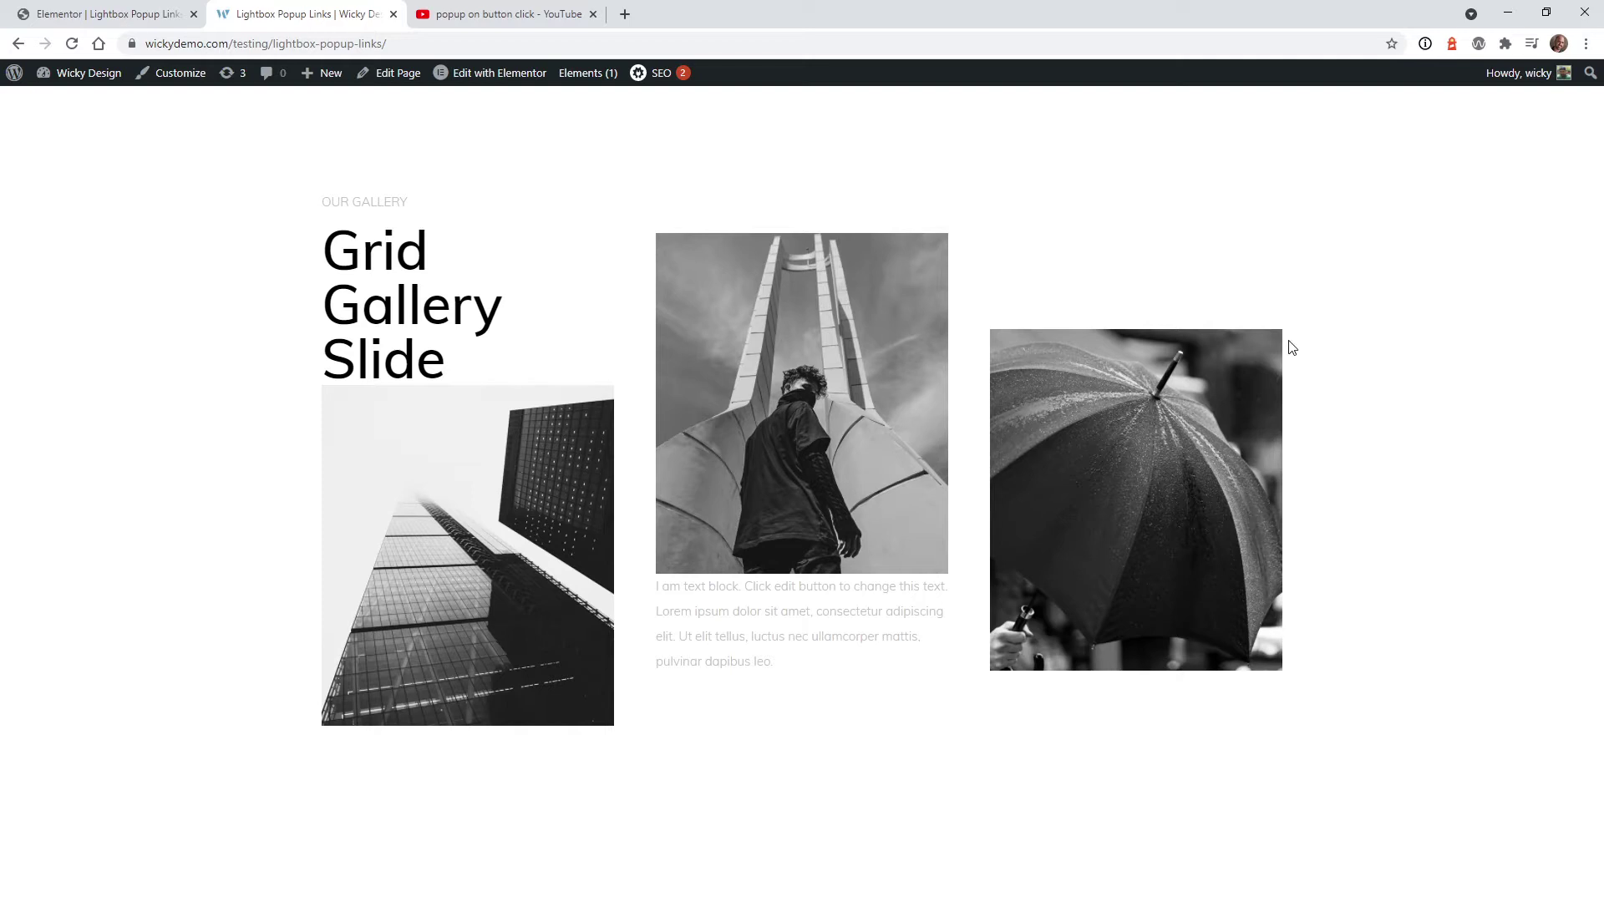
# Switch back to the browser tab with the gallery page.
pyautogui.click(539, 15)
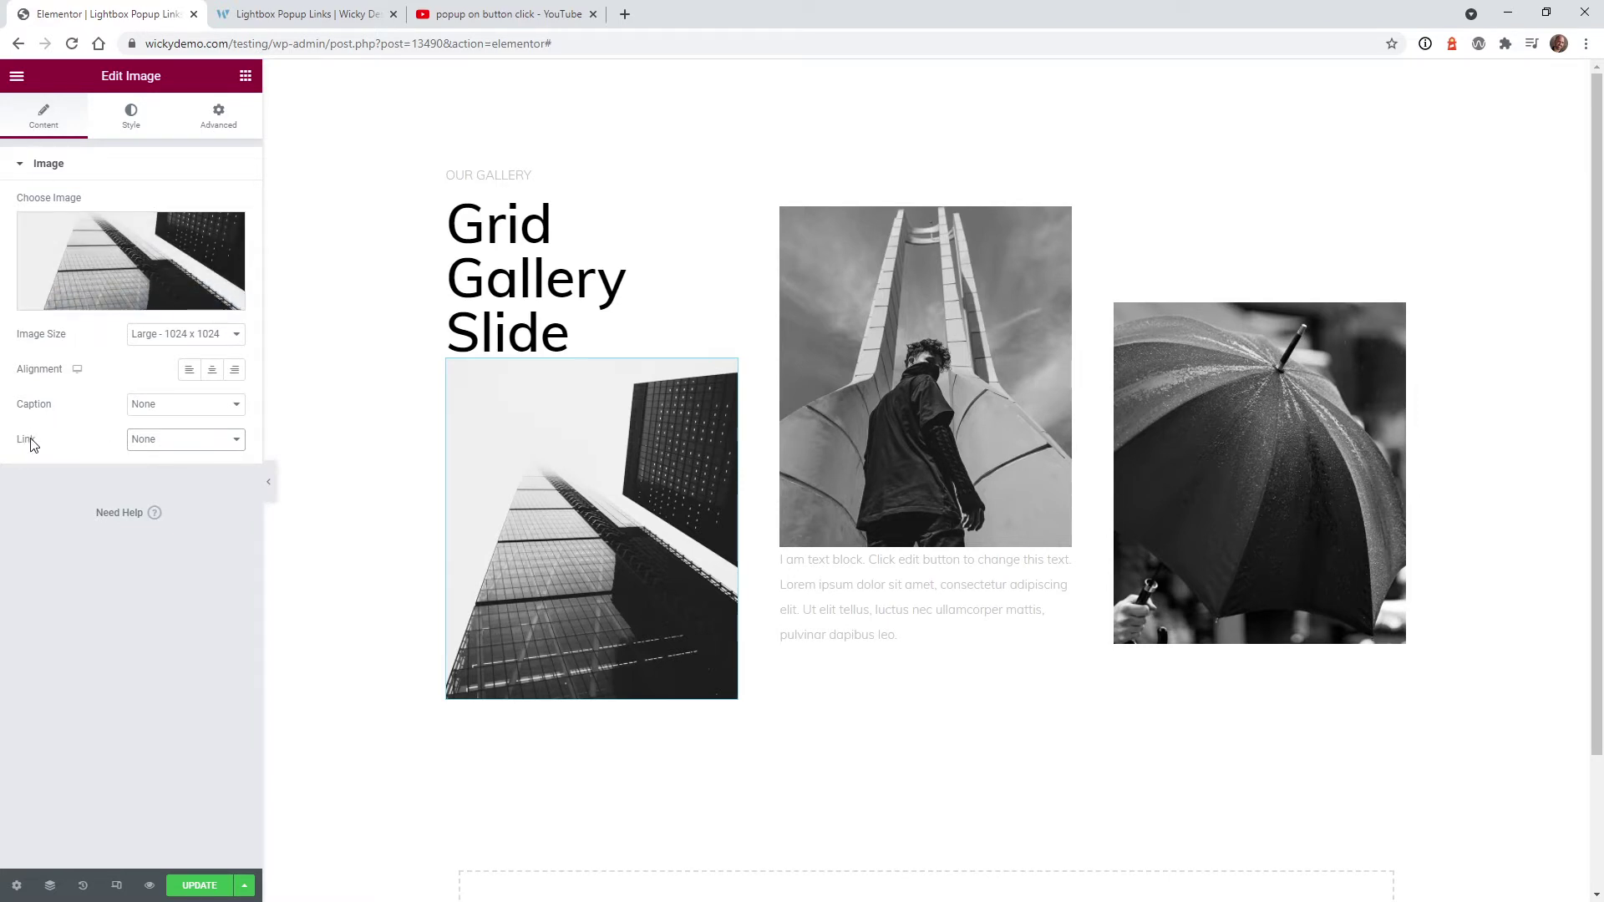
# Set the building image's Link to Custom URL and focus the URL field.
pyautogui.click(146, 443)
pyautogui.click(167, 484)
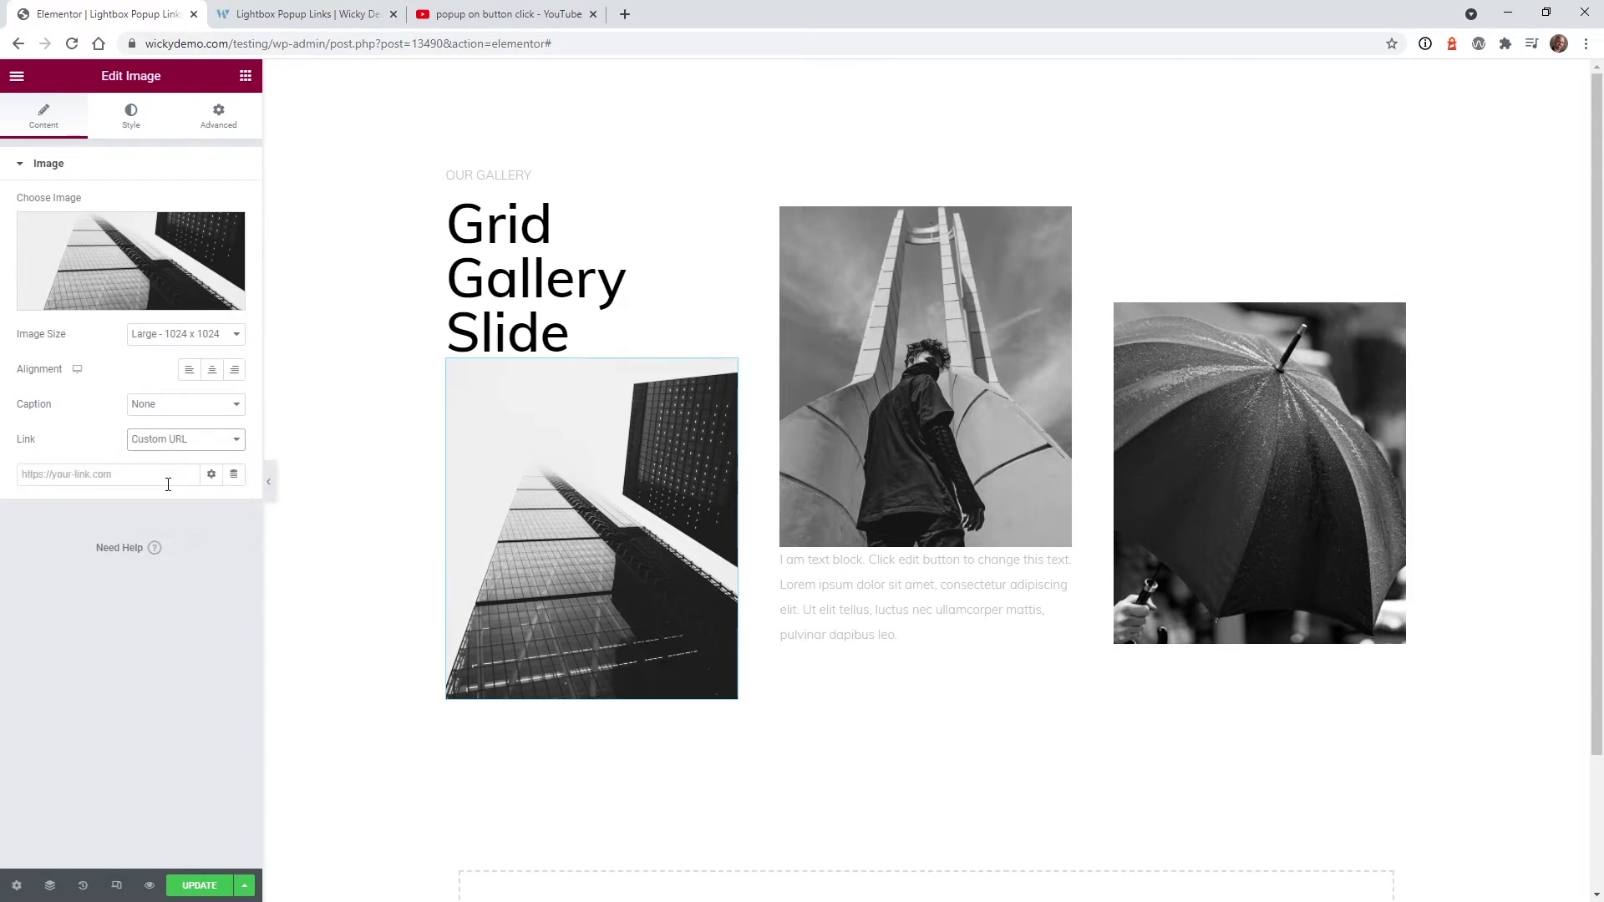
pyautogui.click(80, 475)
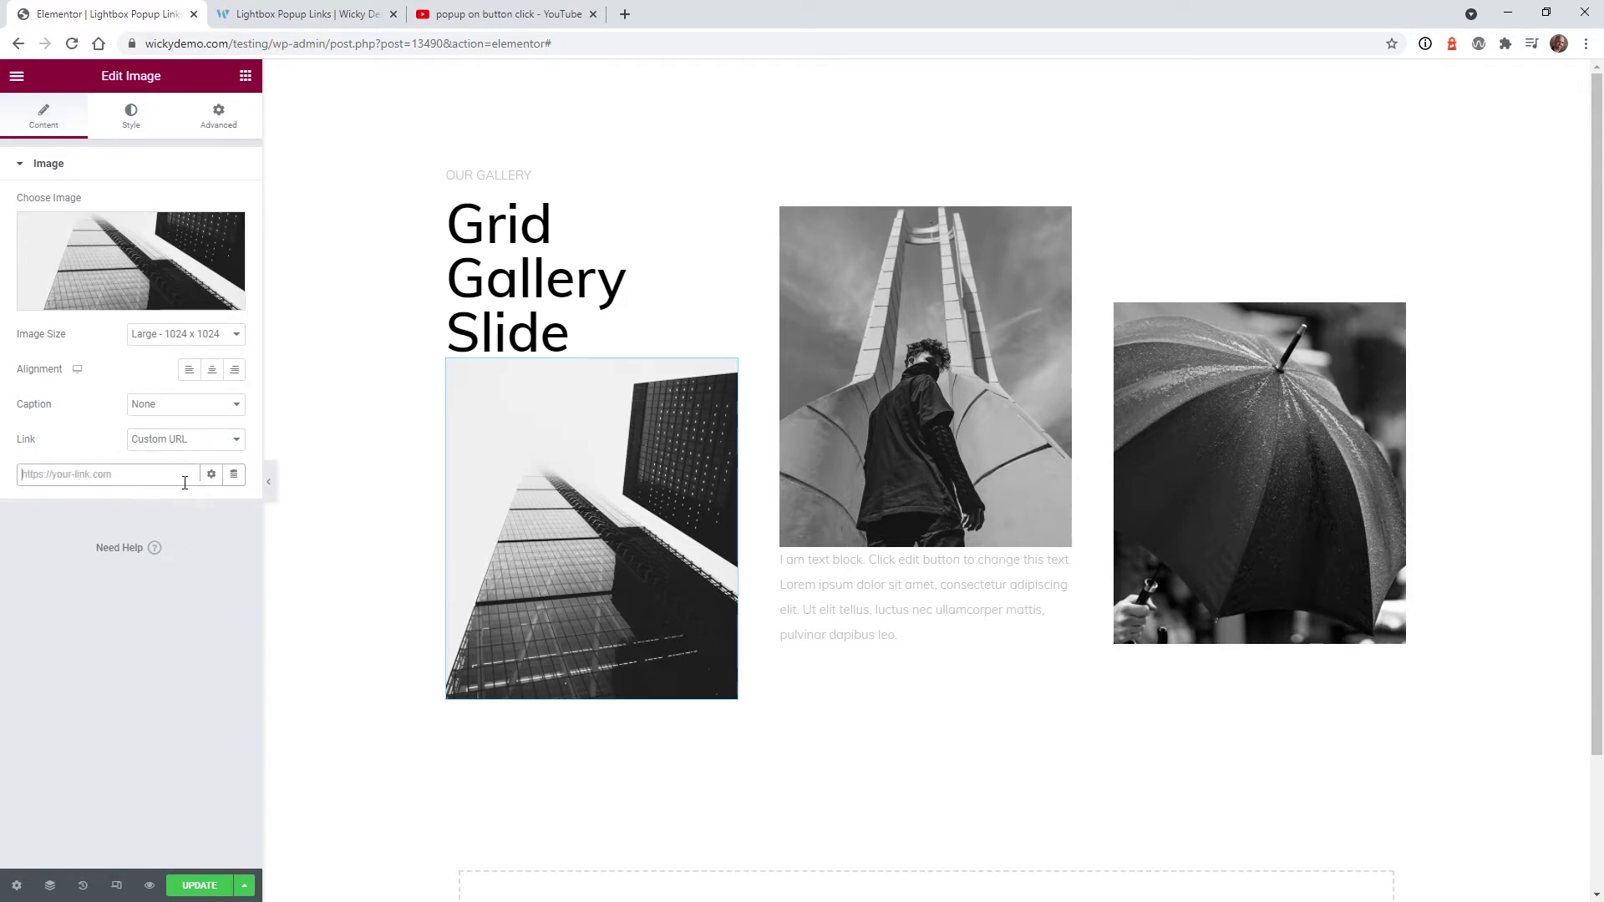
# Give the image link the Lightbox dynamic tag, type Video, with the pasted YouTube URL.
pyautogui.click(235, 476)
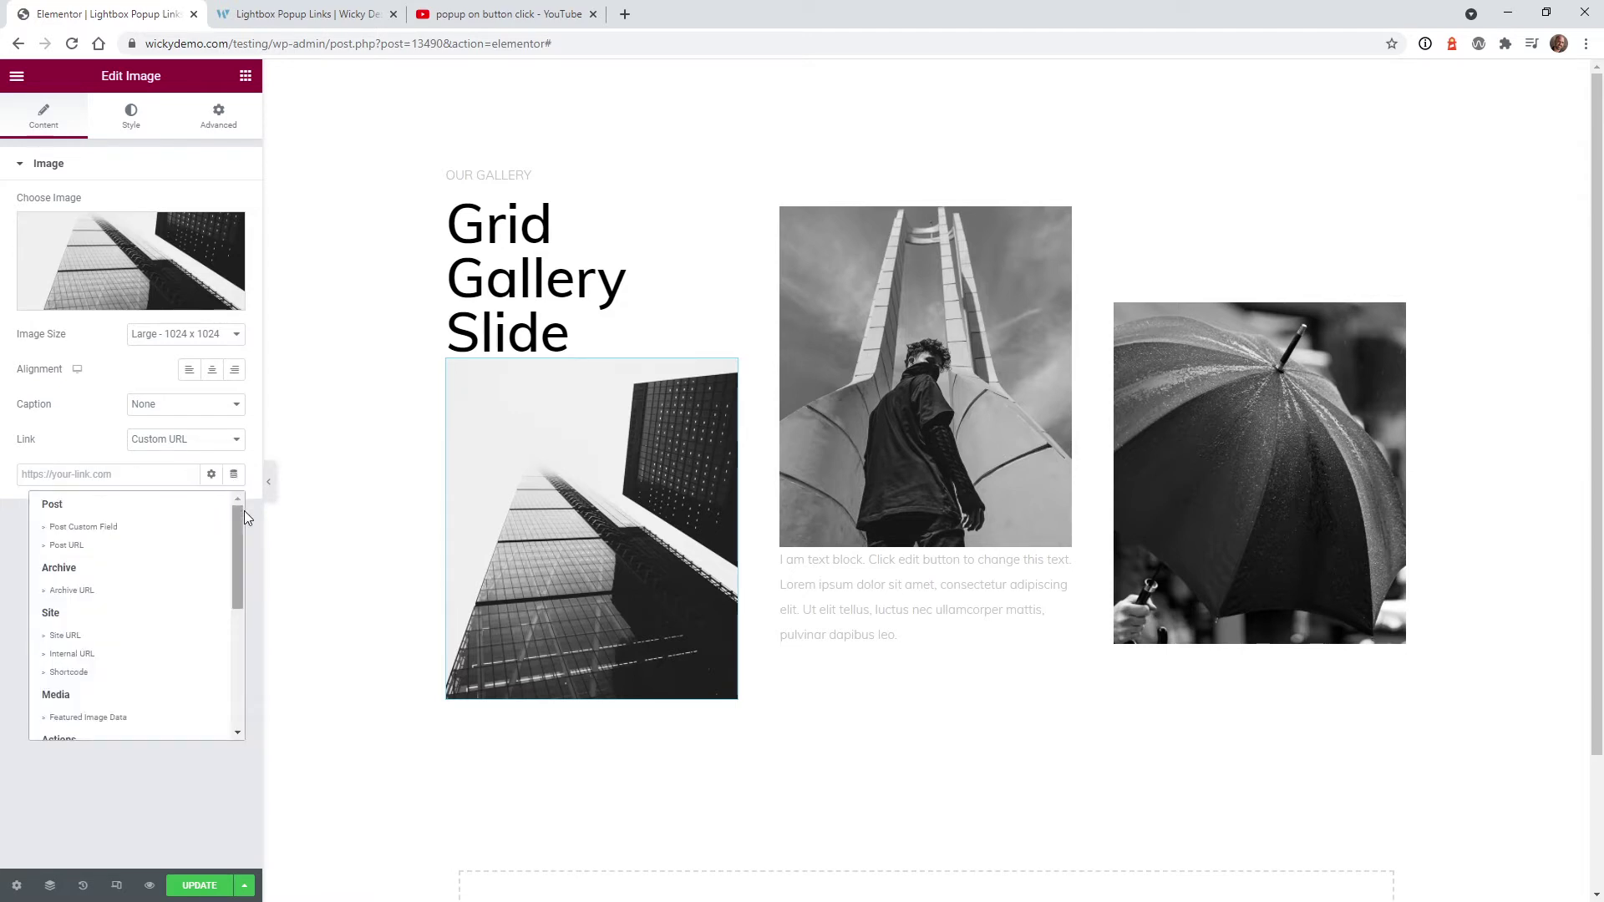
pyautogui.moveTo(239, 511); pyautogui.dragTo(237, 570)
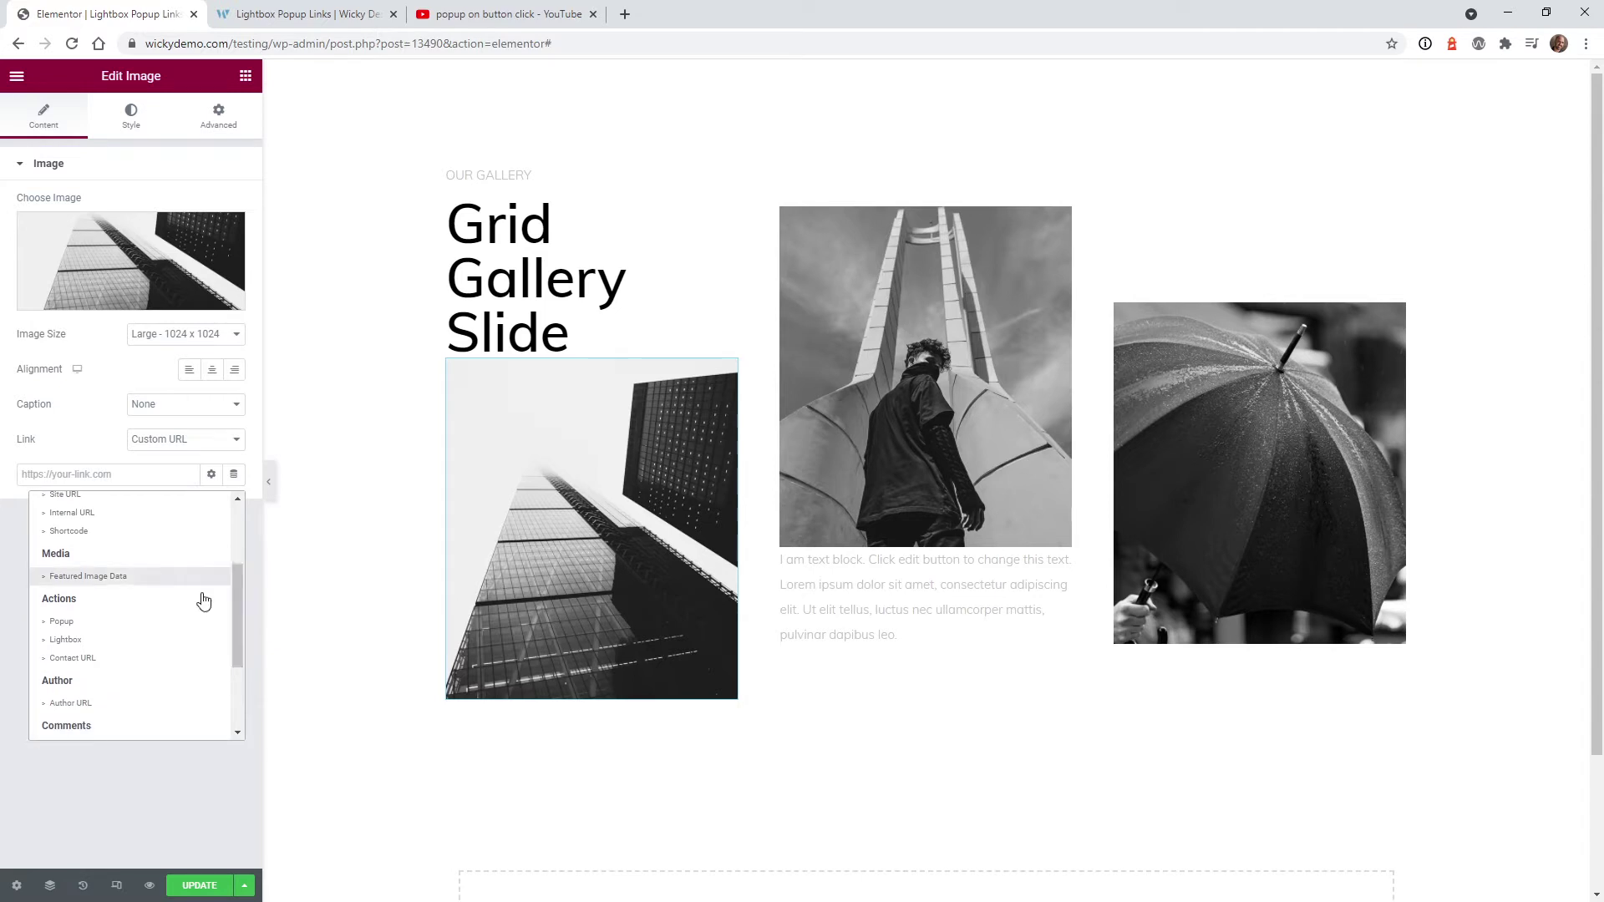
pyautogui.click(65, 641)
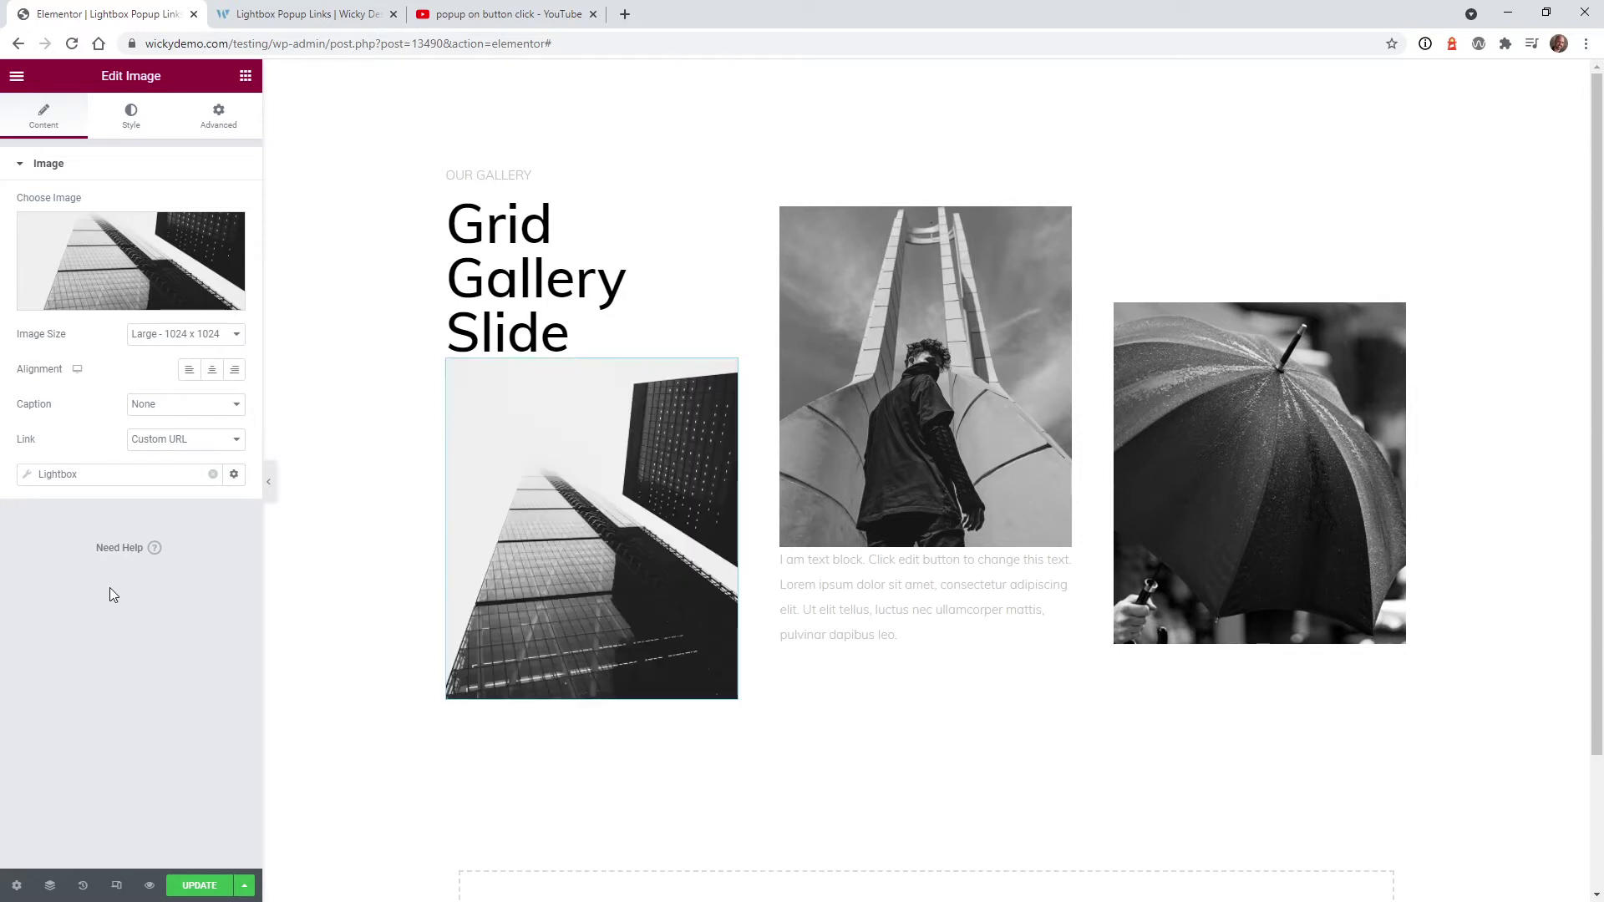
pyautogui.click(91, 481)
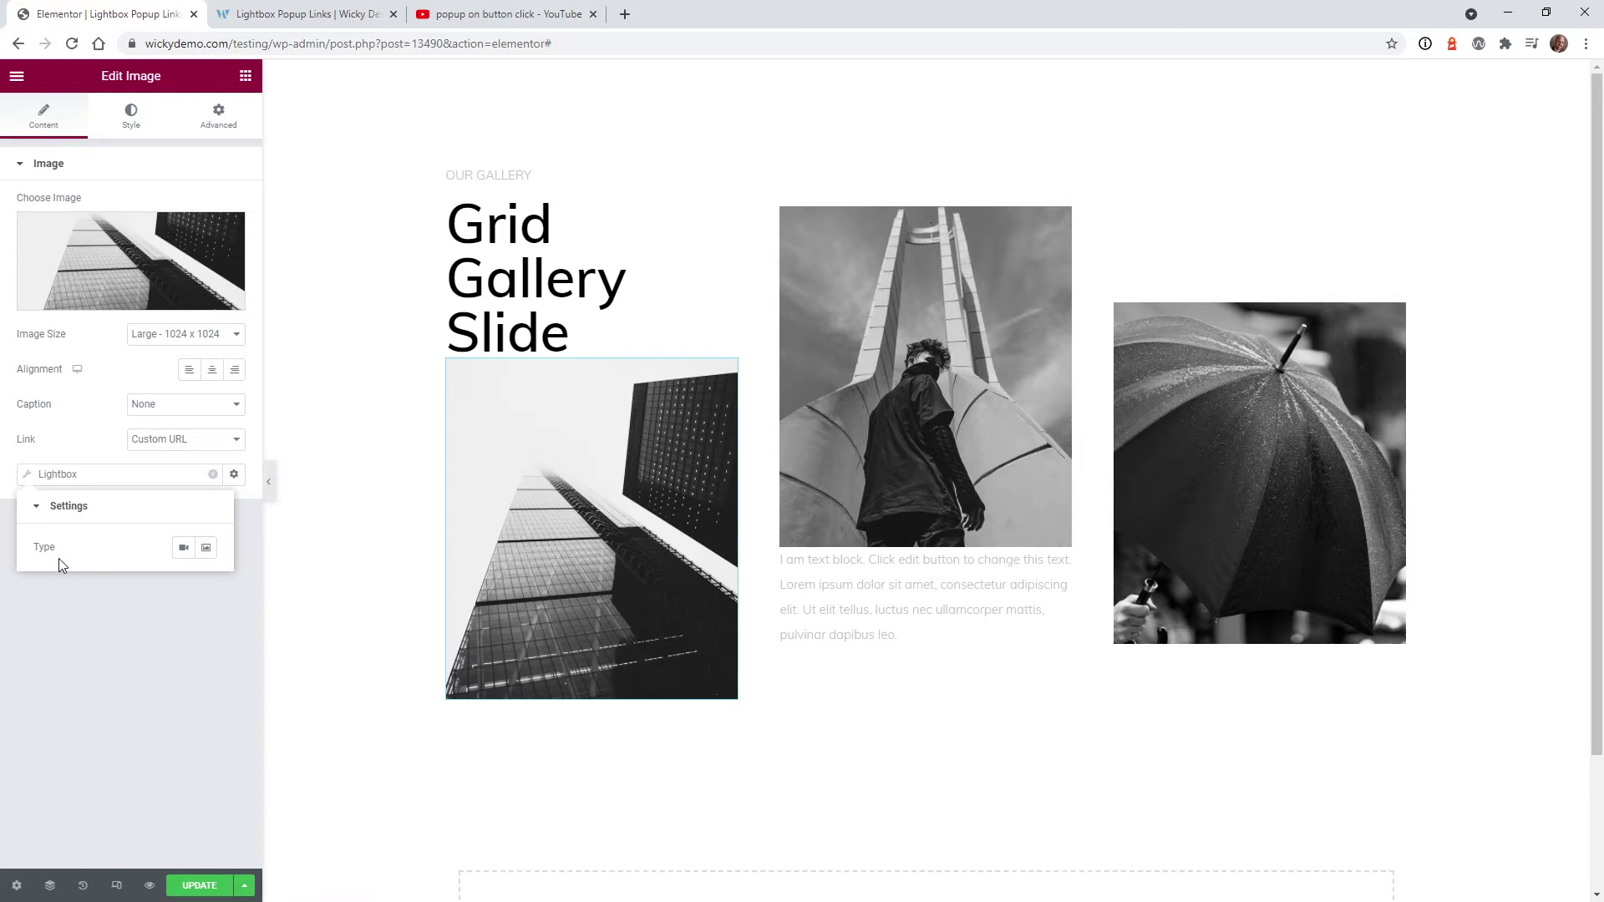
pyautogui.click(184, 552)
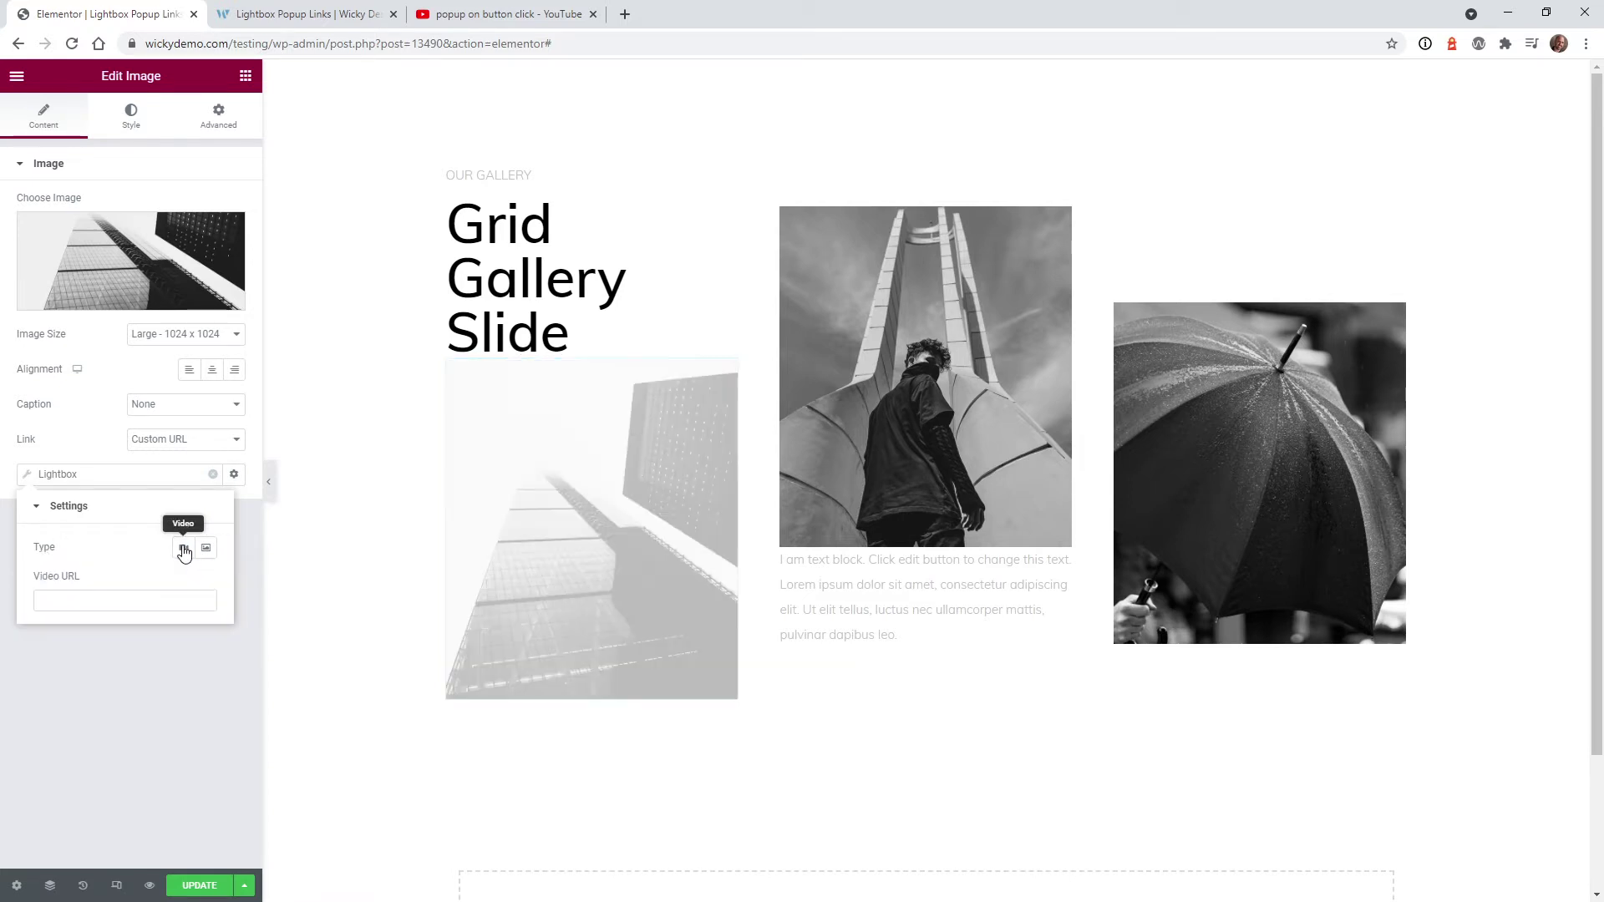
pyautogui.click(122, 601)
pyautogui.write('https://youtu.be/aUPo0lYZwyk')
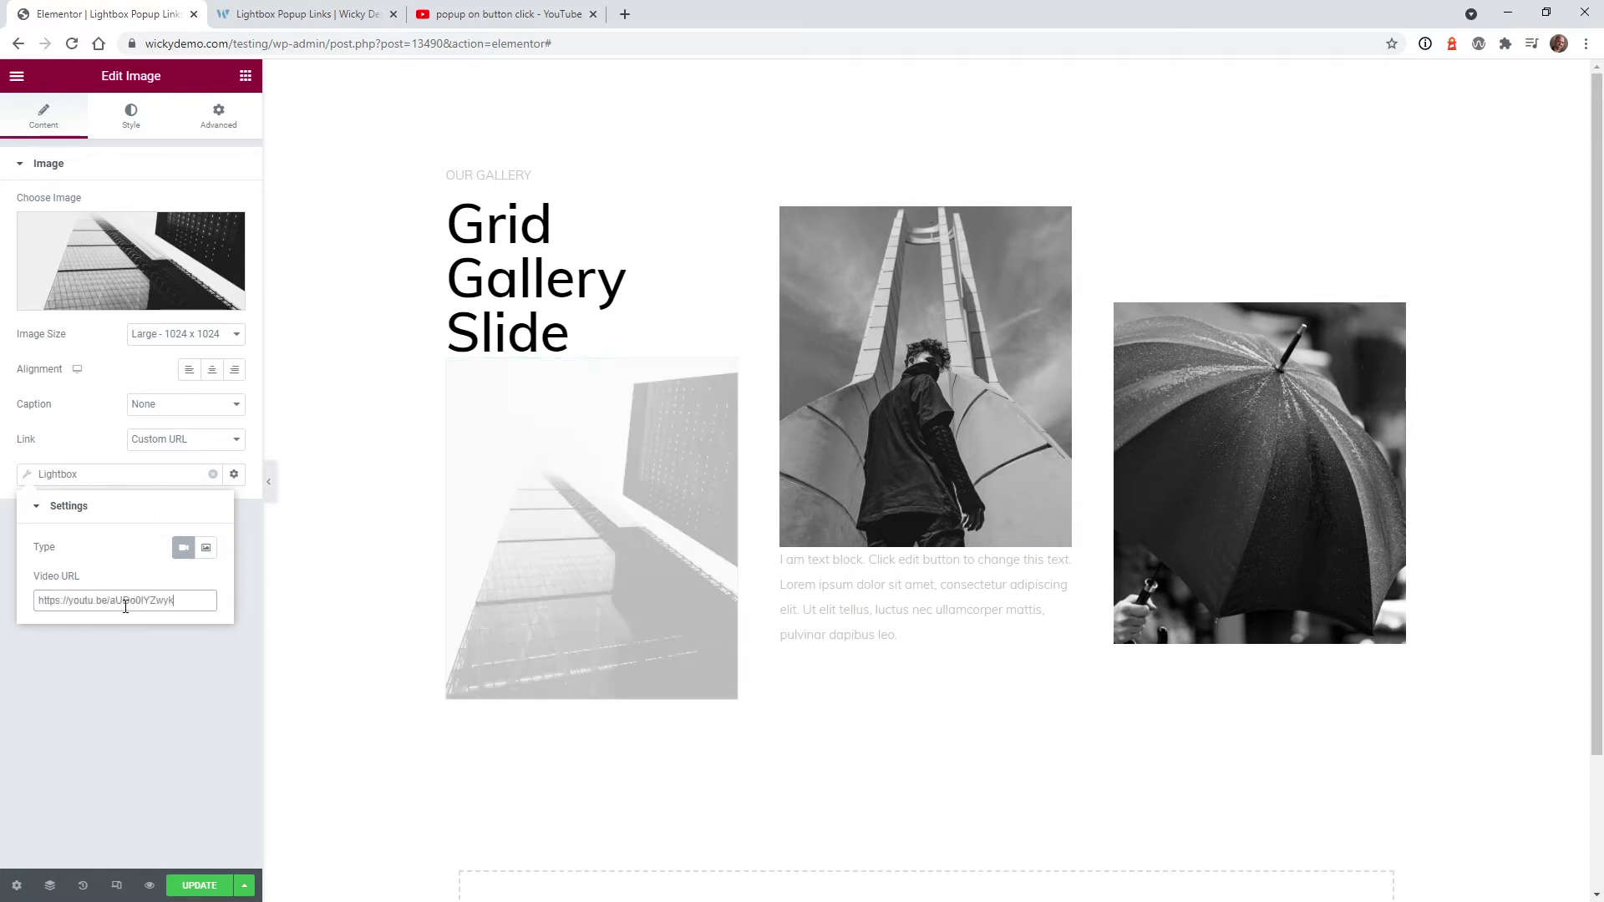
# Save the page with UPDATE and try the building image's lightbox in the preview.
pyautogui.click(160, 679)
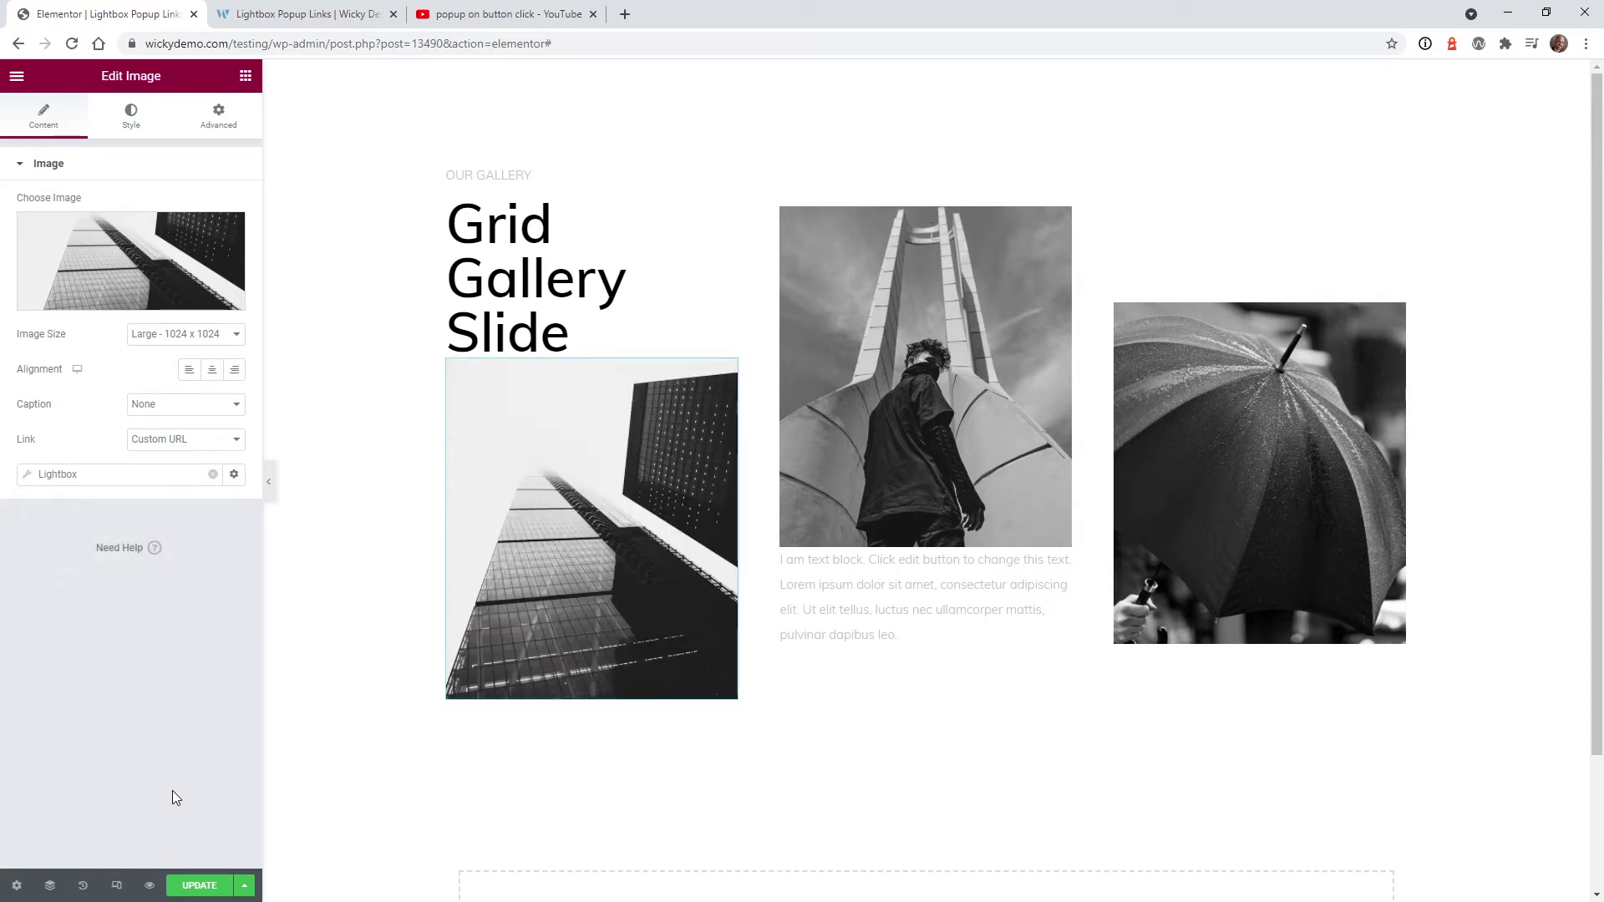
pyautogui.click(183, 881)
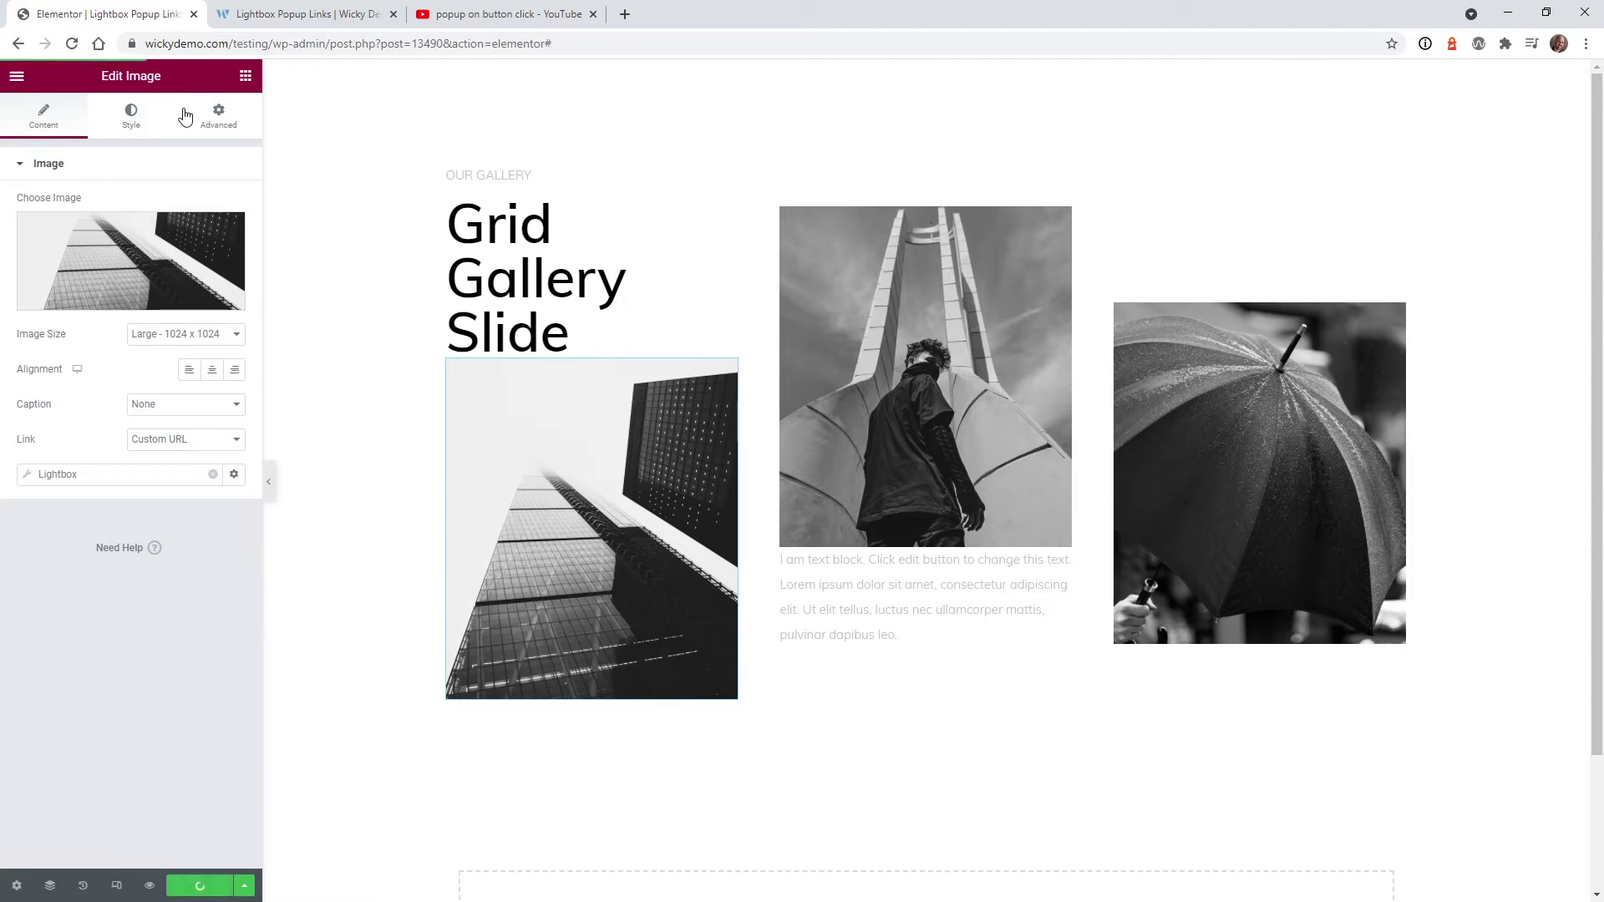
pyautogui.click(286, 10)
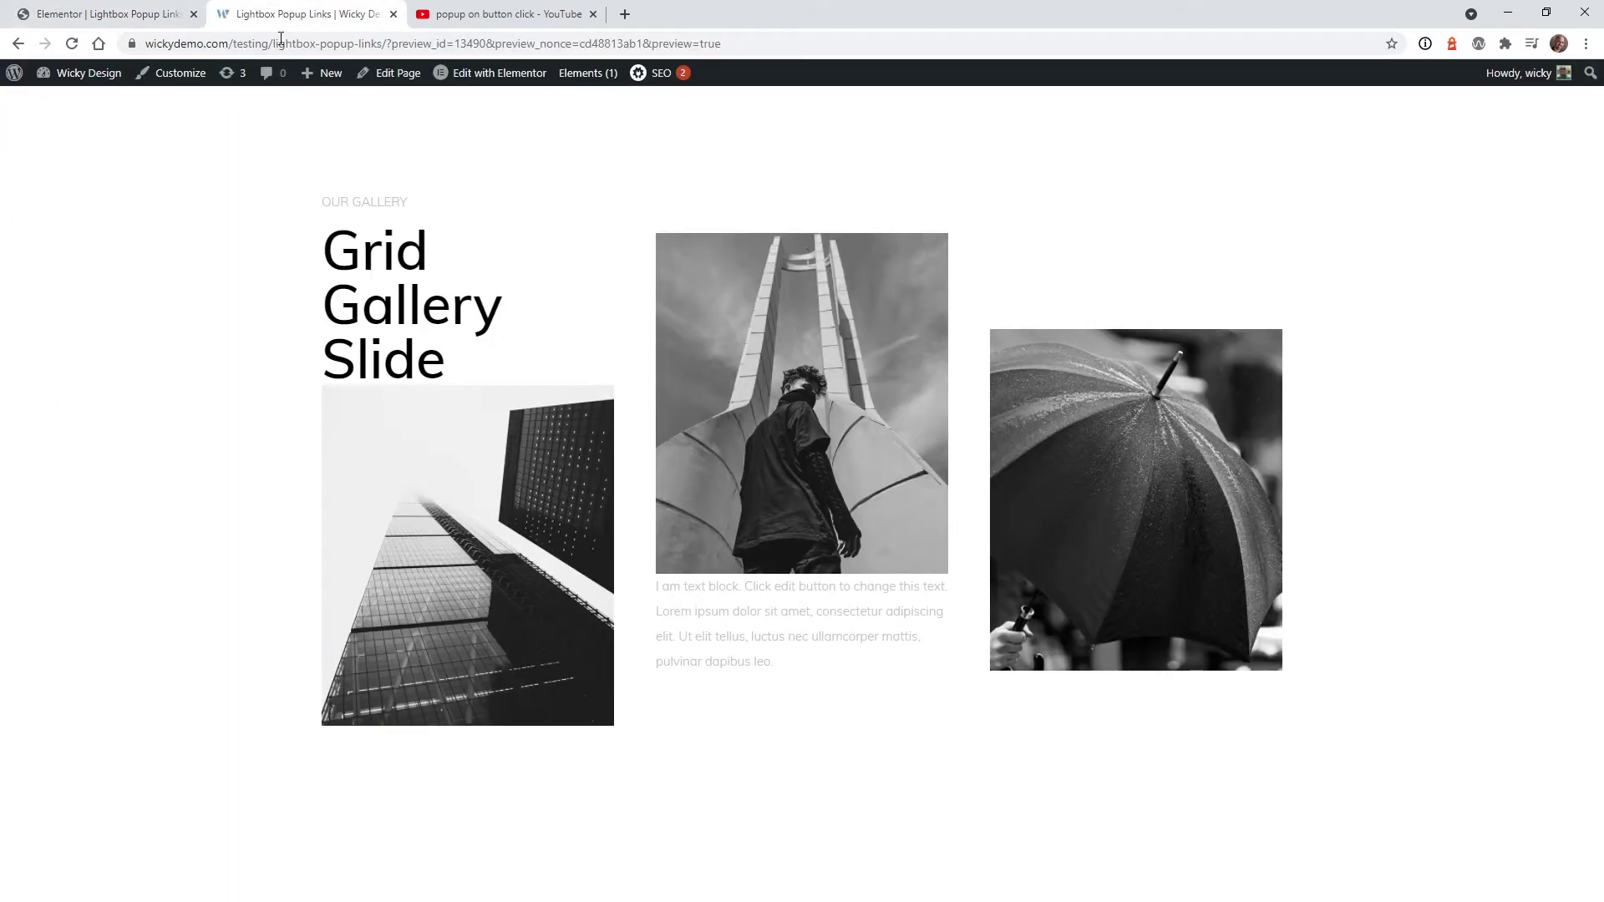
pyautogui.click(375, 415)
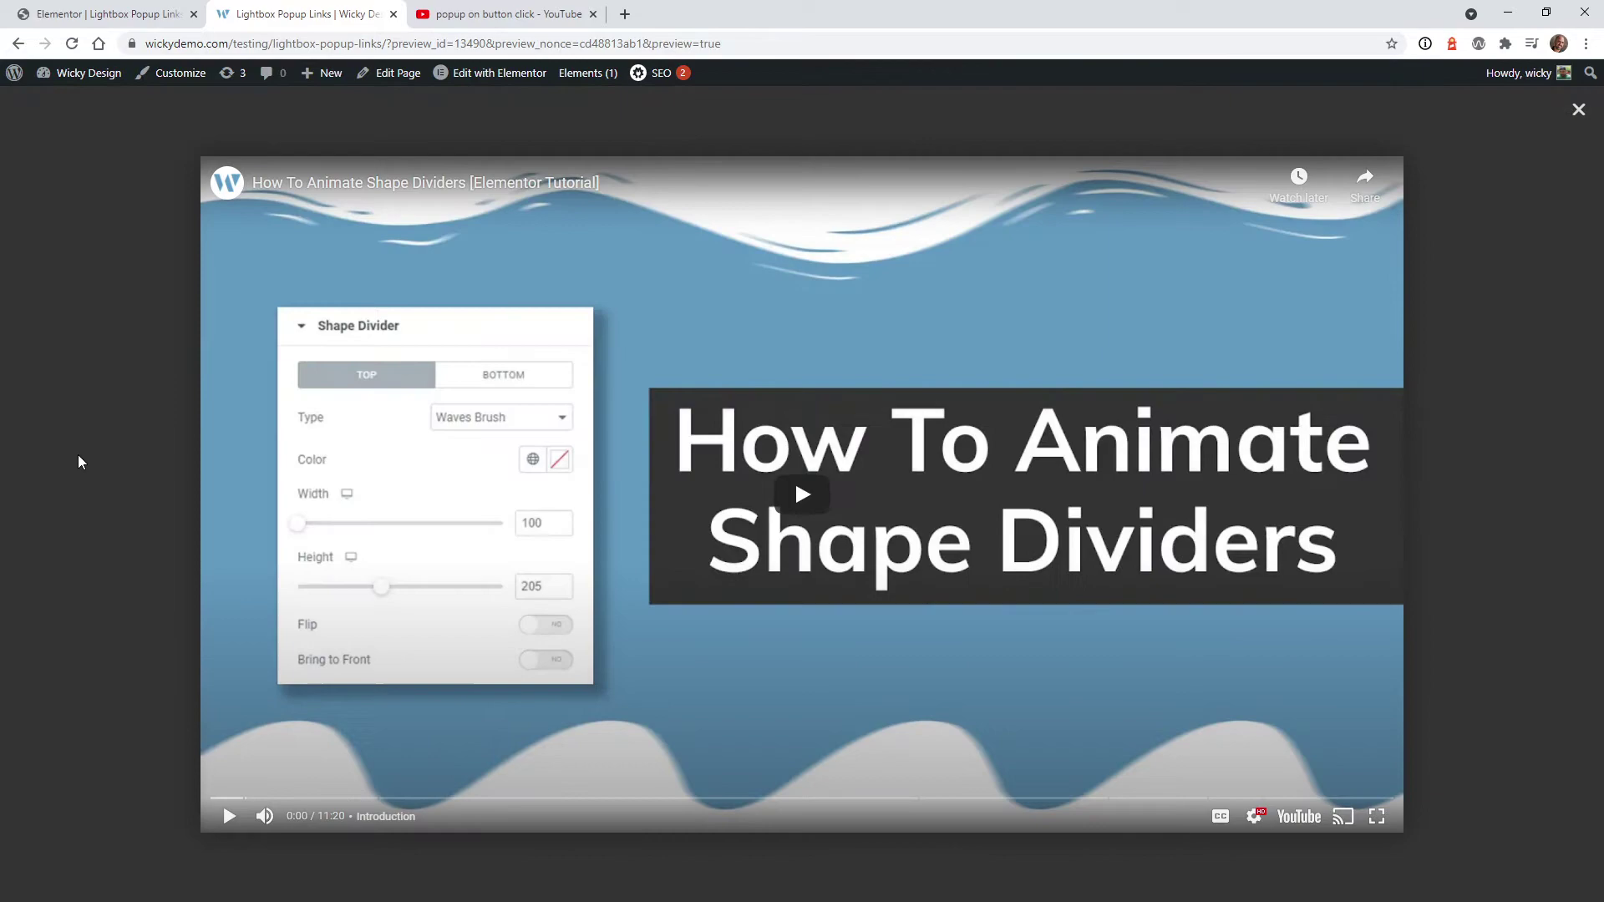
pyautogui.click(77, 454)
# Play the building image's YouTube video, scrub to 2:20 and 4:13, then close it.
pyautogui.click(359, 497)
pyautogui.click(796, 491)
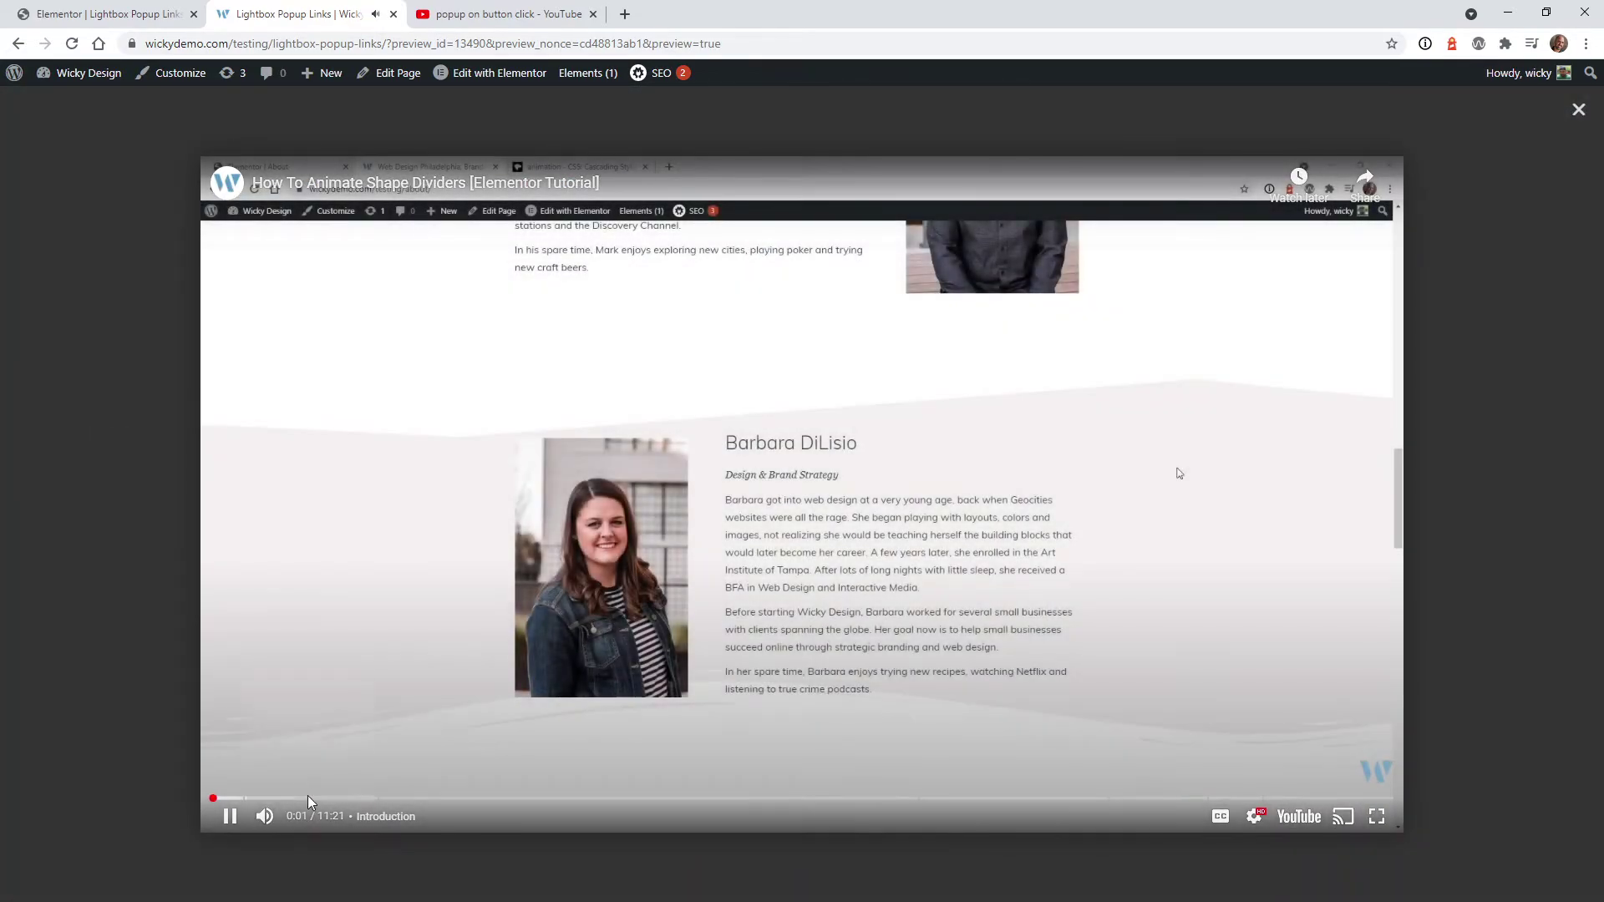
pyautogui.moveTo(307, 798); pyautogui.dragTo(458, 797)
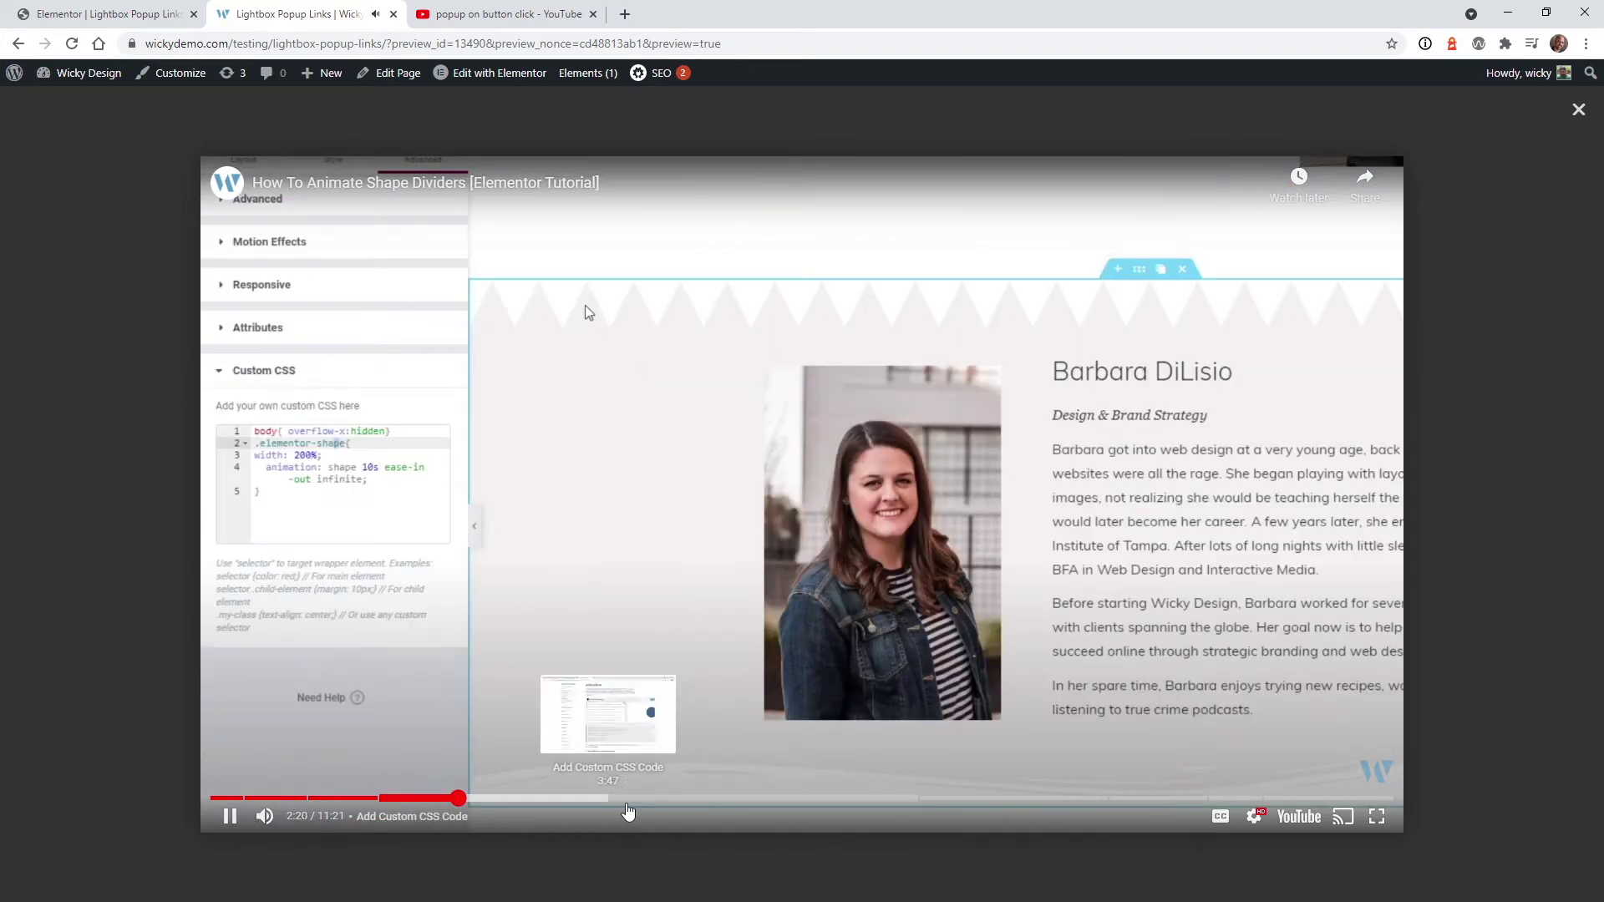
pyautogui.click(649, 797)
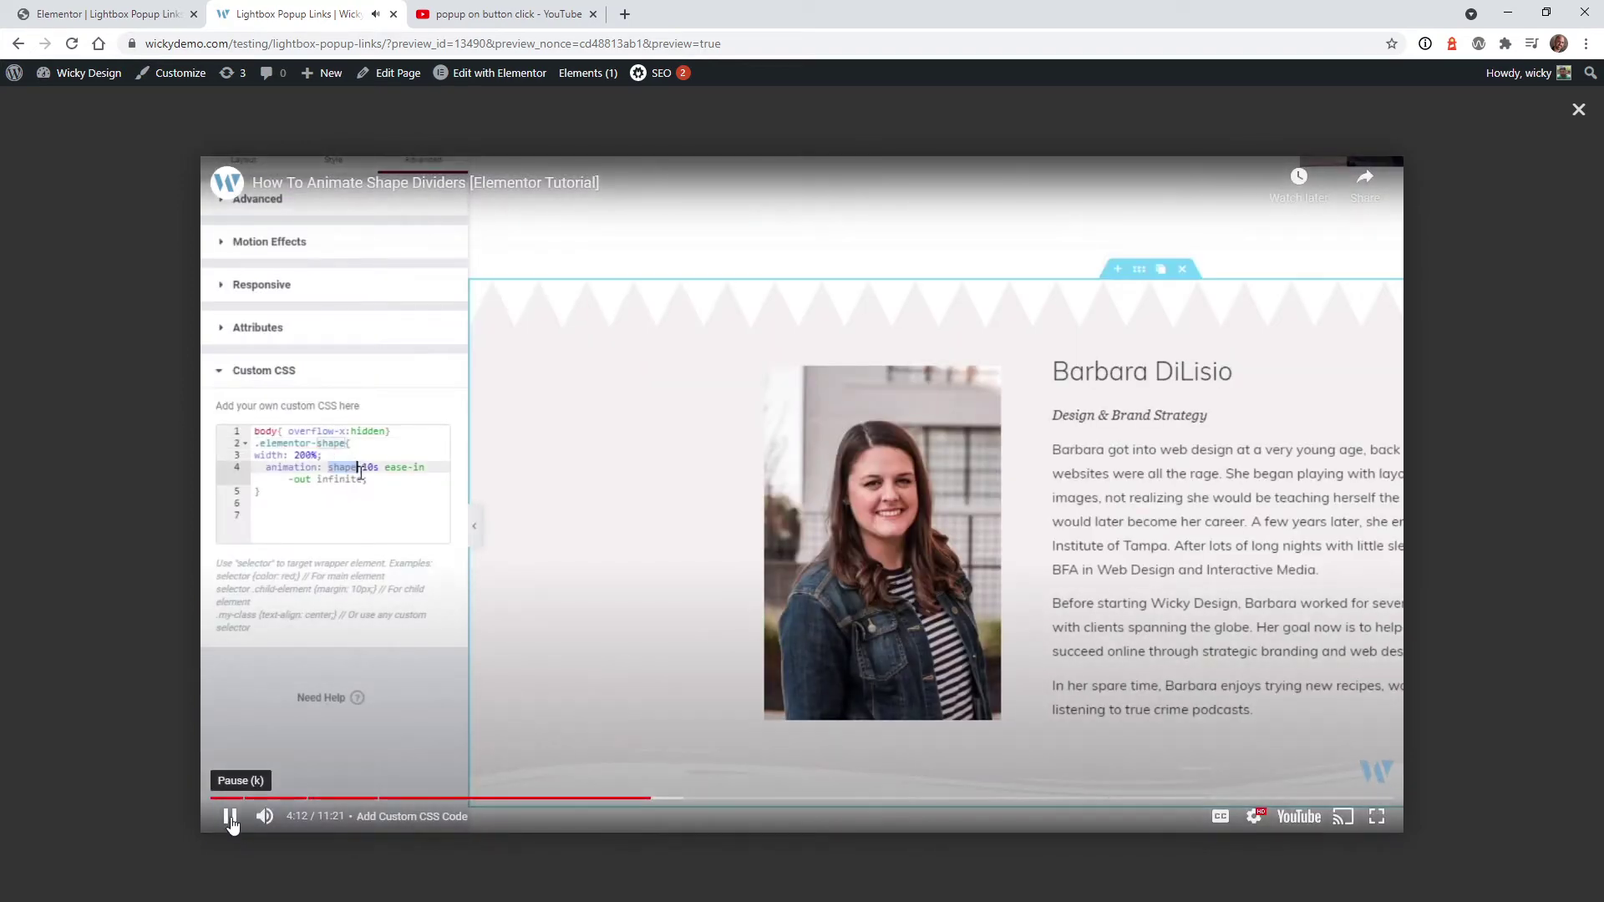
pyautogui.click(230, 816)
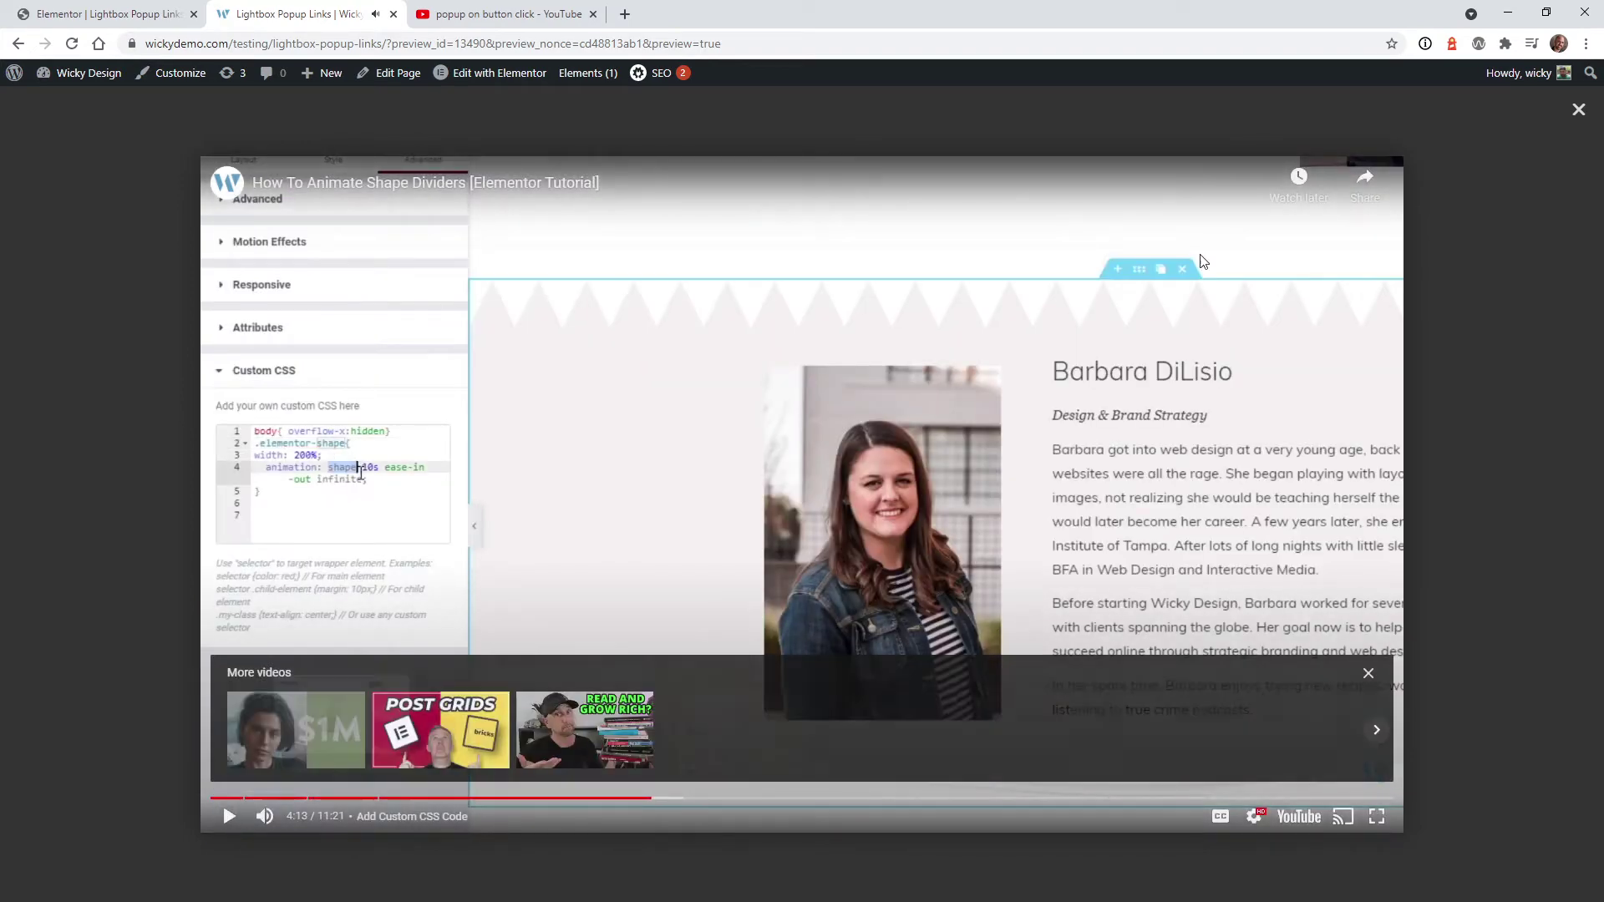
pyautogui.click(1578, 111)
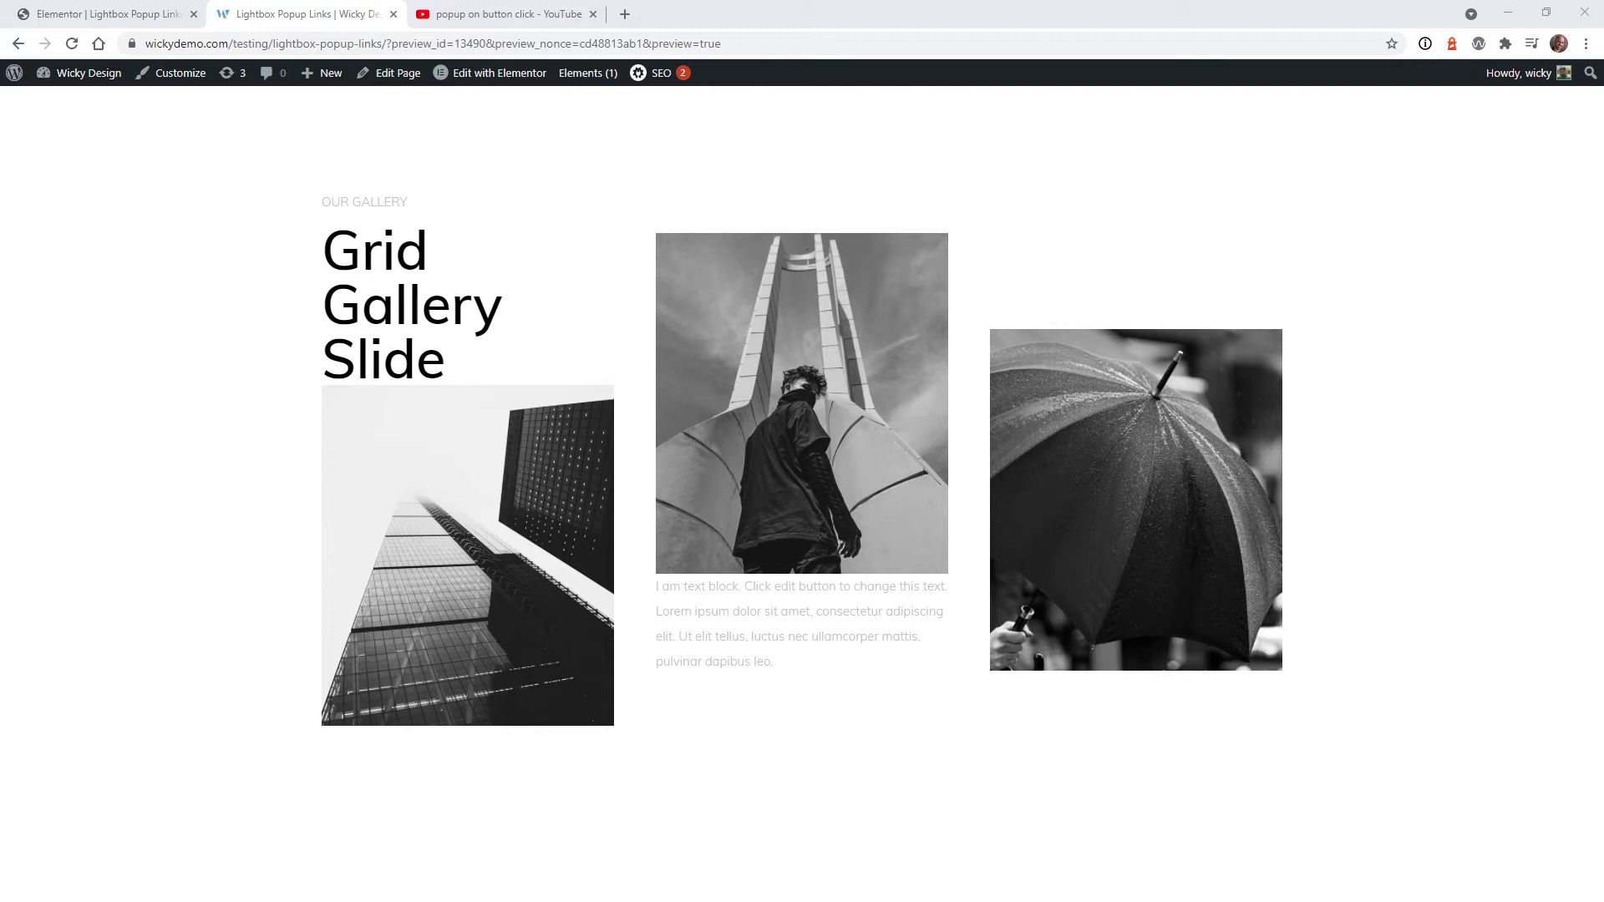
# Replace the lightbox Video URL with the Make Sections Clickable Vimeo link and save.
pyautogui.click(189, 9)
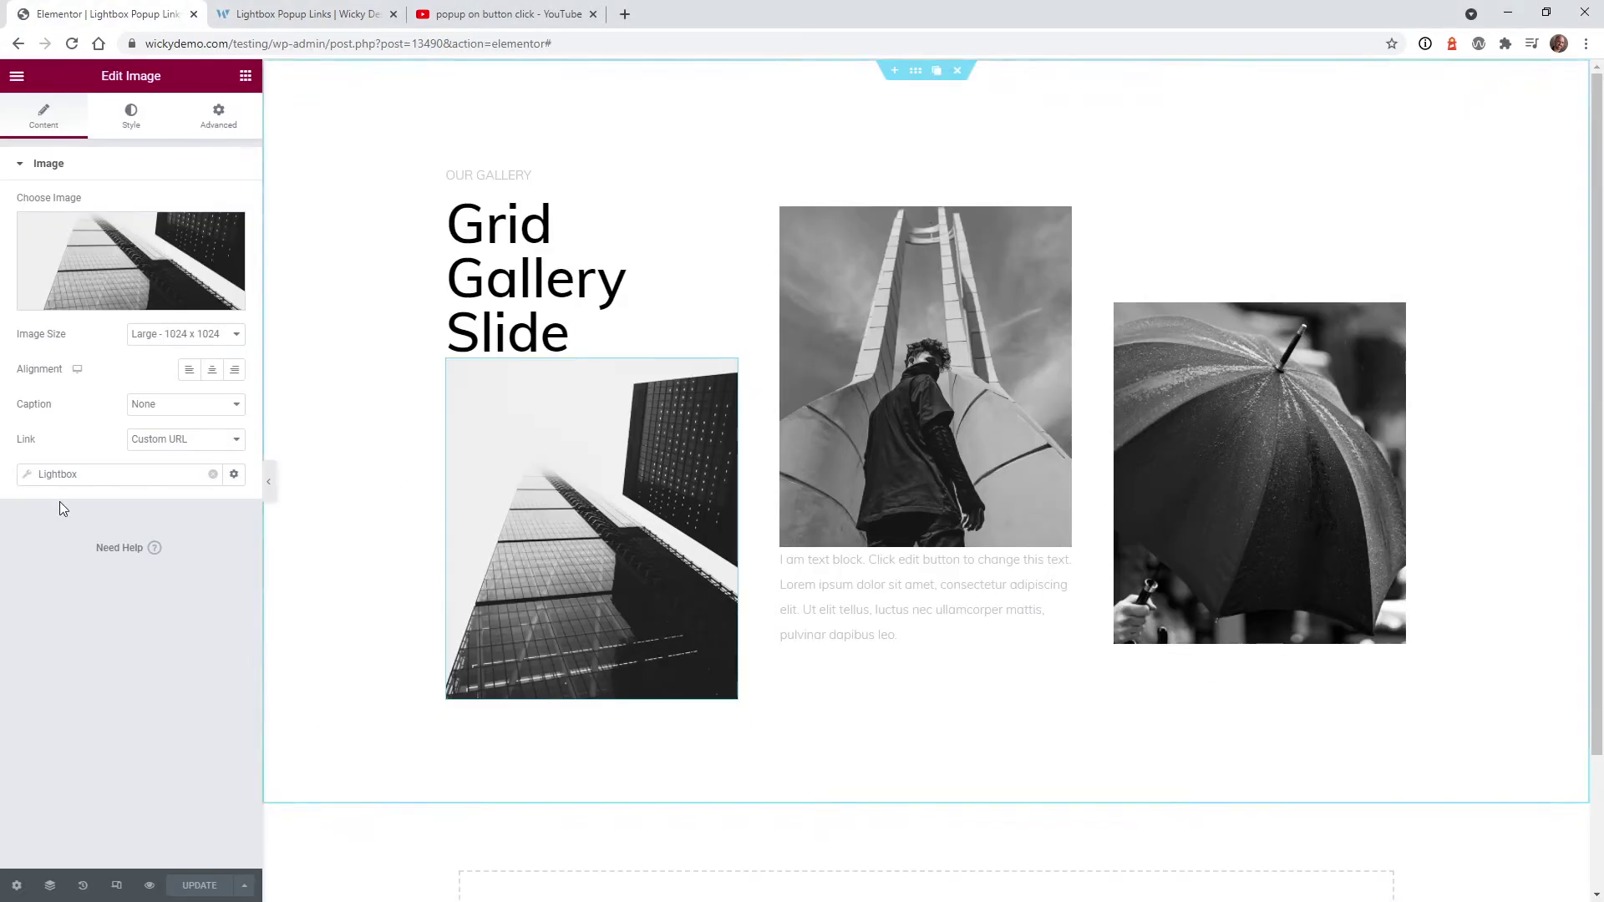
pyautogui.click(130, 478)
pyautogui.tripleClick(107, 594)
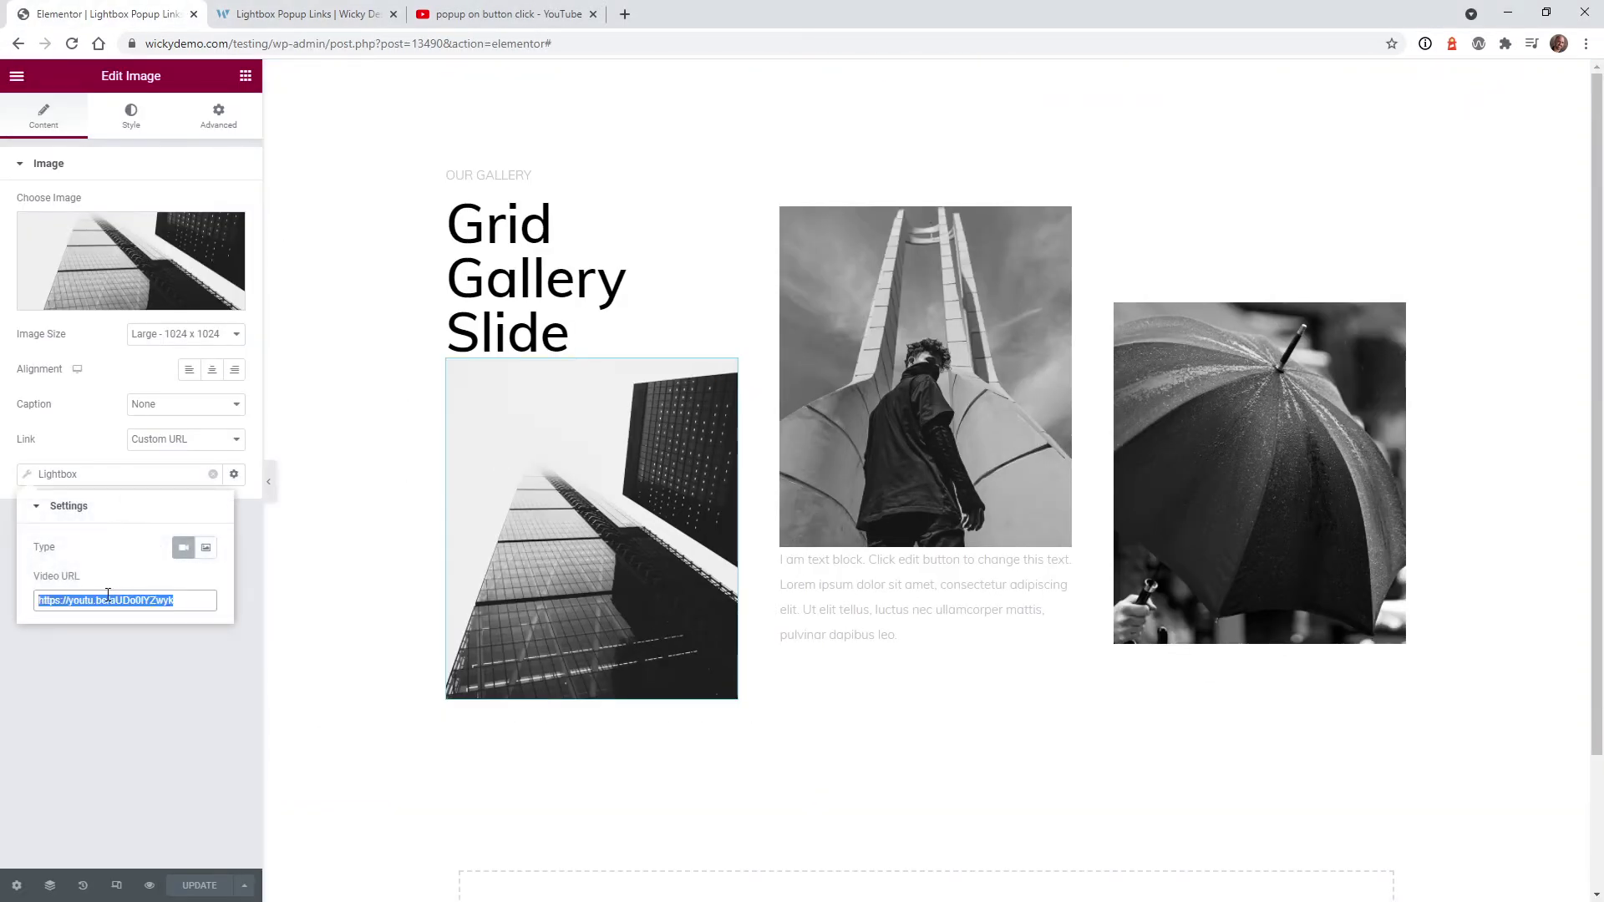
pyautogui.click(157, 738)
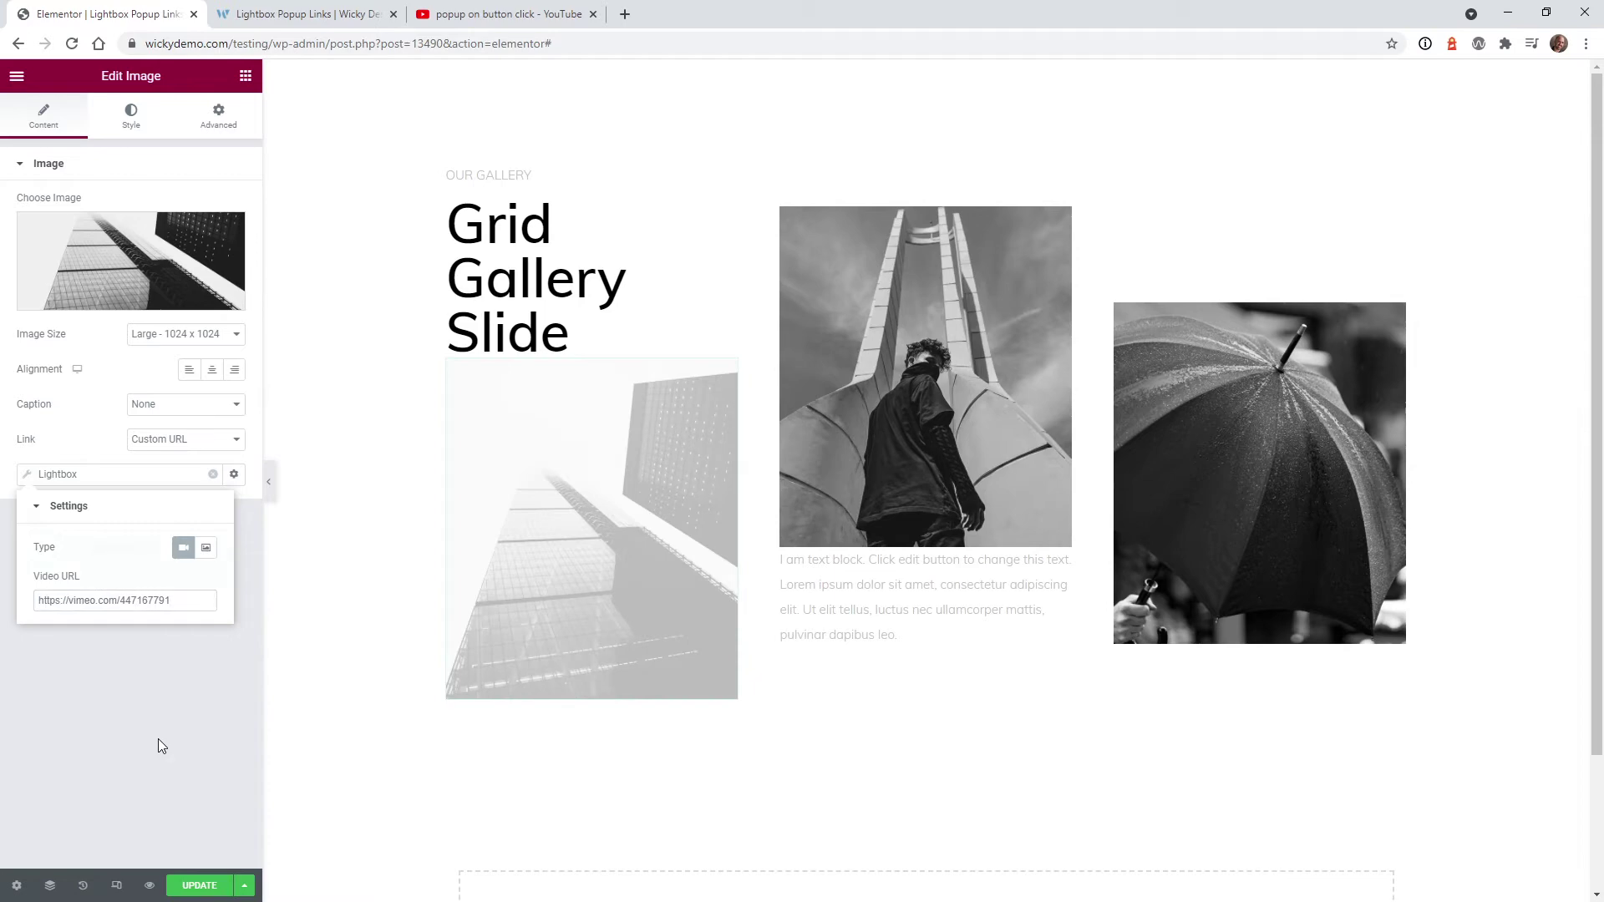
pyautogui.click(199, 885)
# In the preview, play the Vimeo video to about 01:04, close it, and return.
pyautogui.click(275, 14)
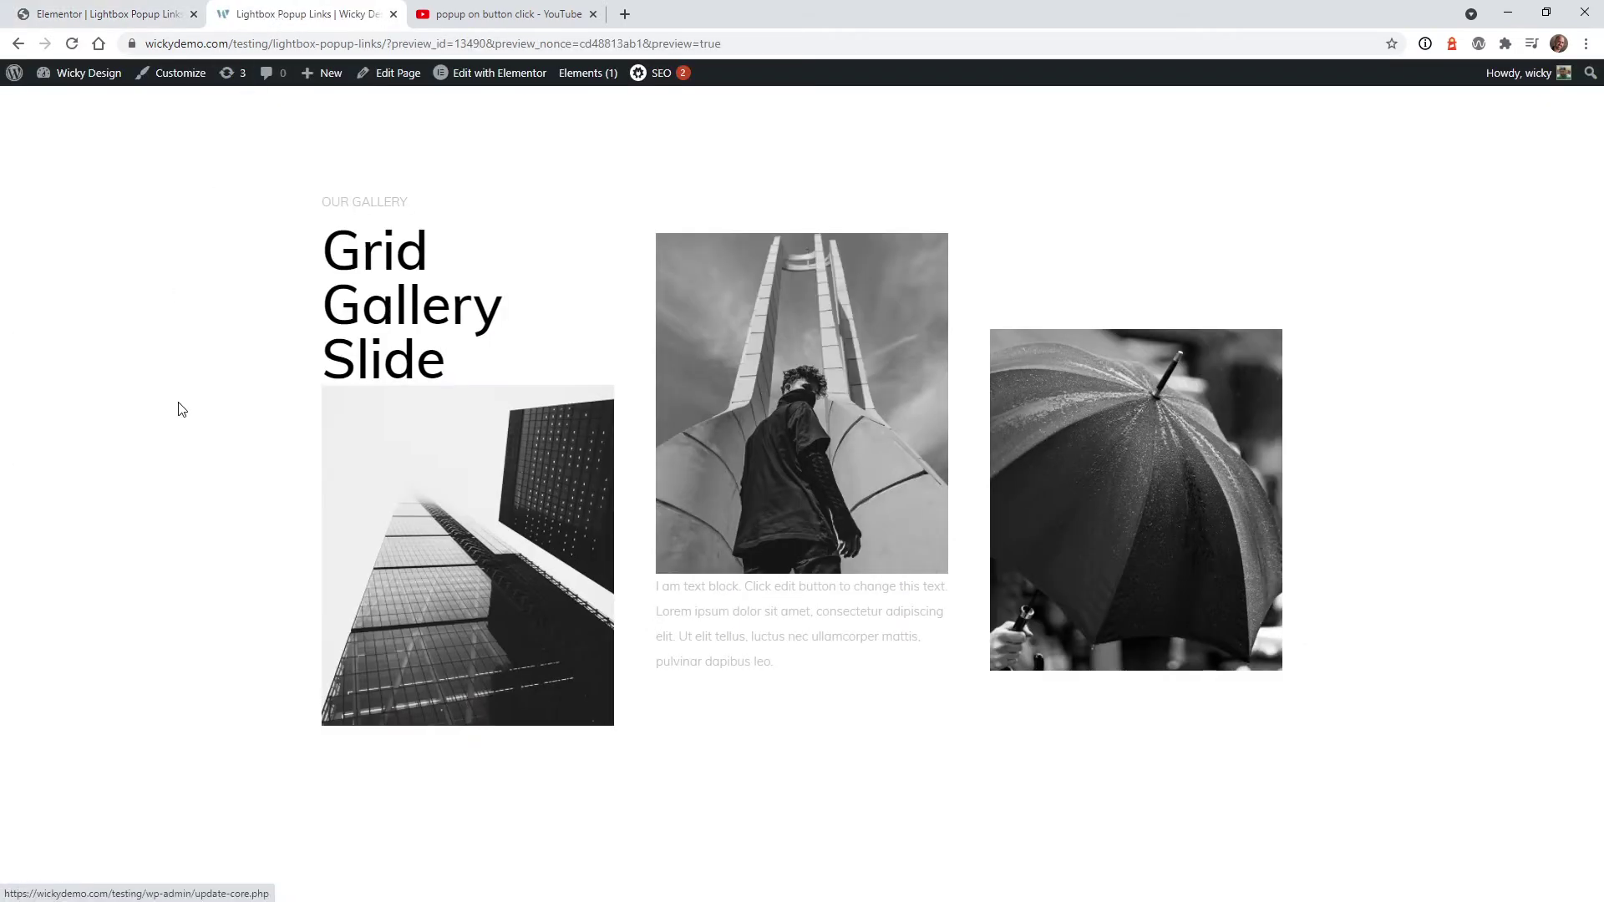
pyautogui.click(468, 539)
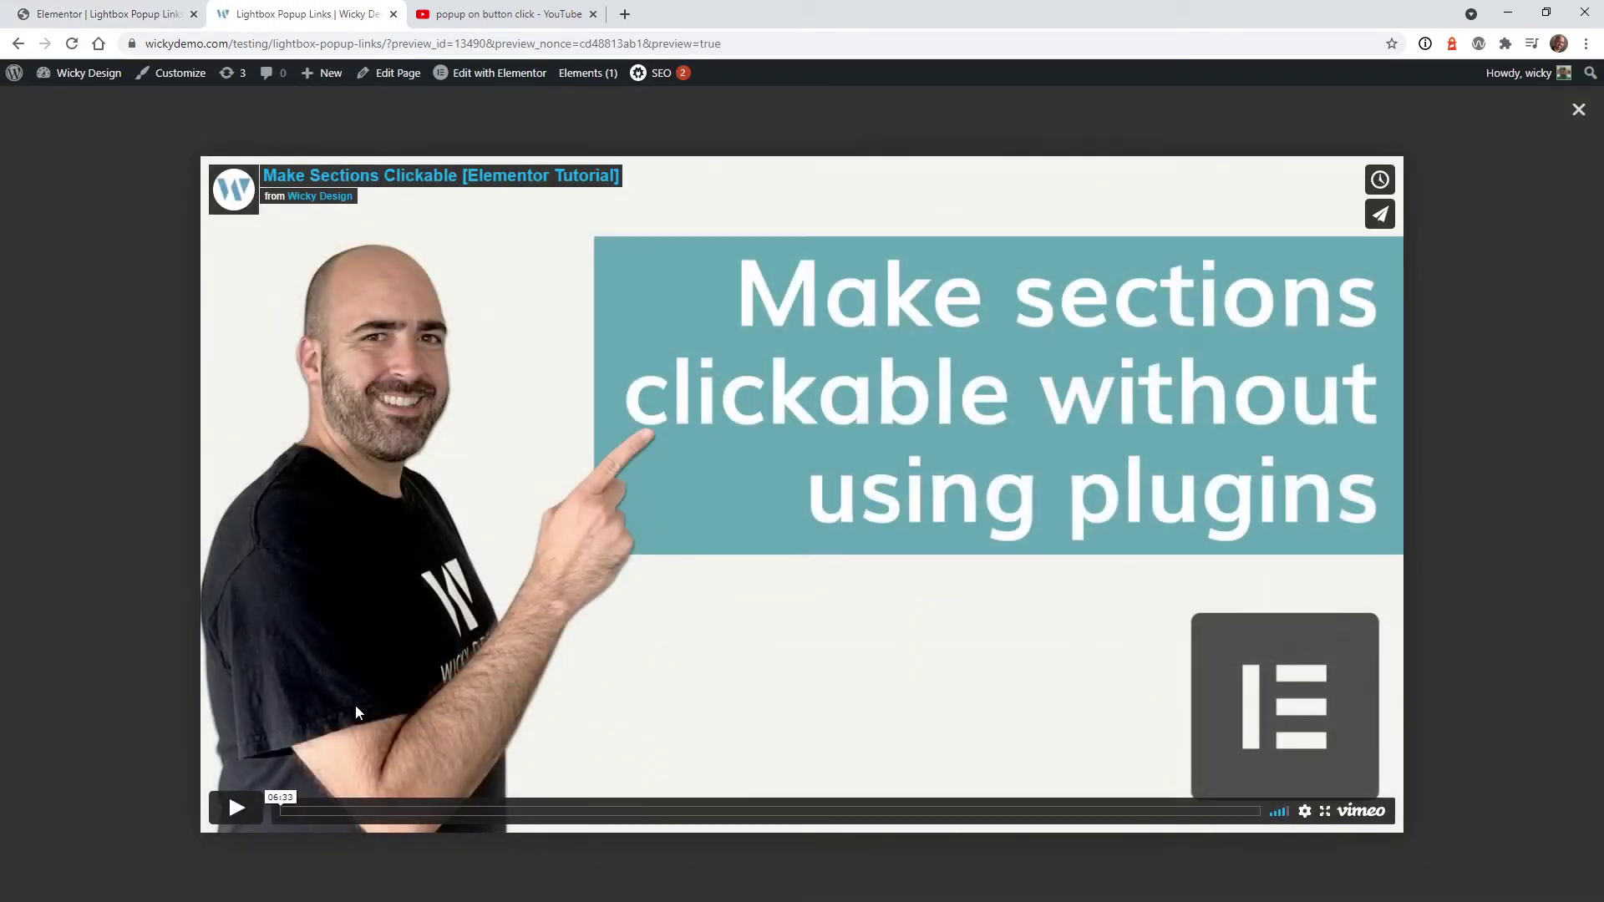
pyautogui.click(240, 810)
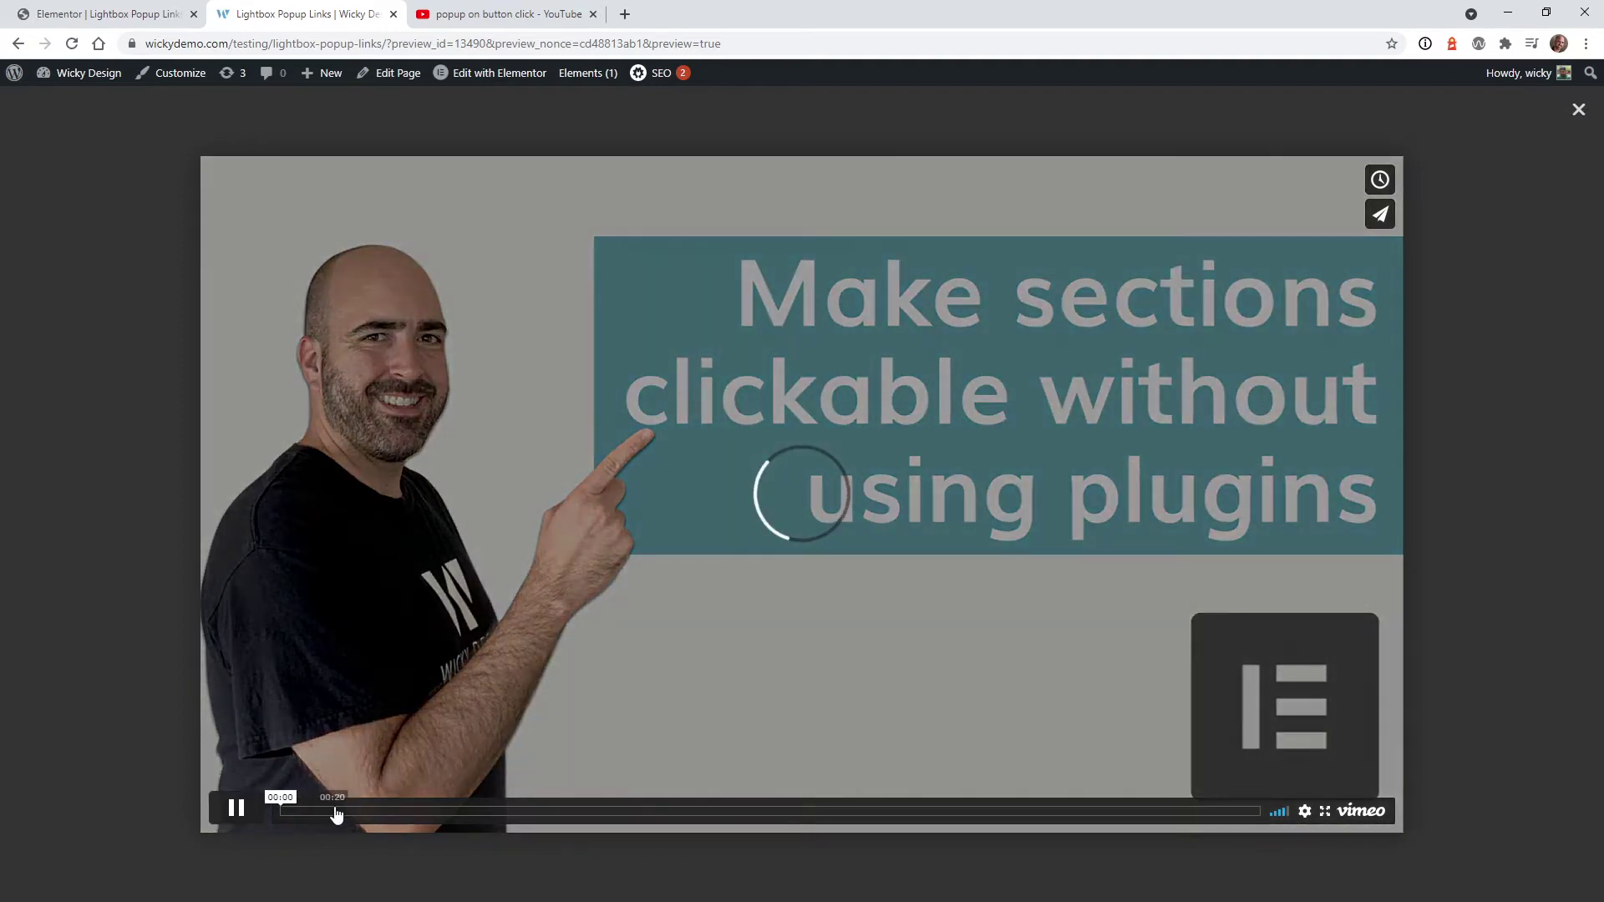
pyautogui.click(365, 810)
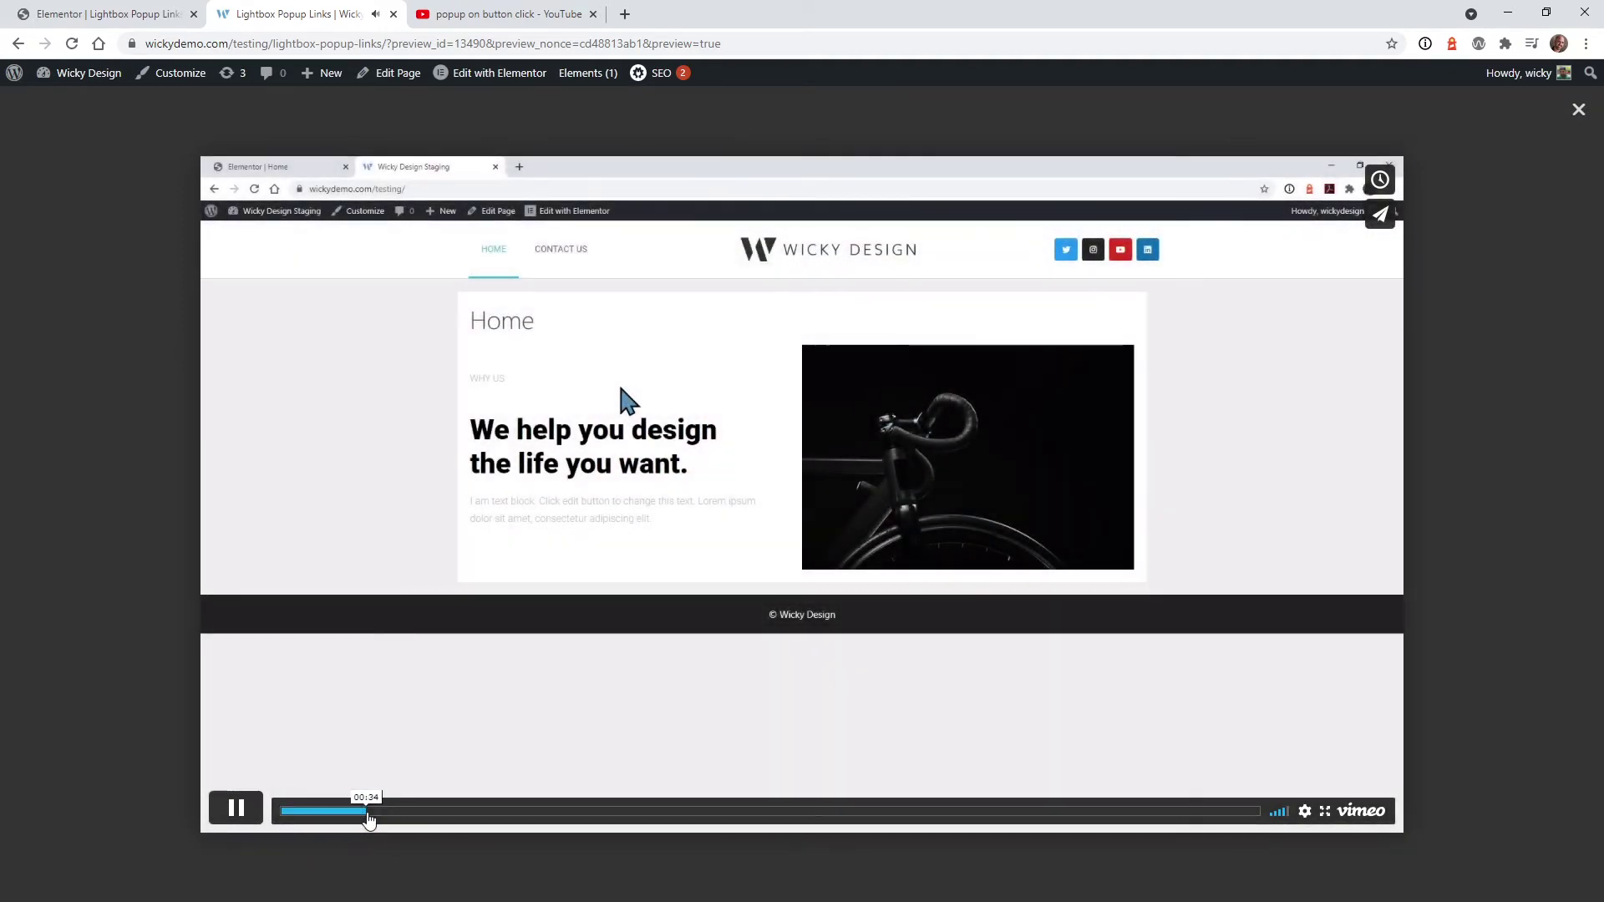
pyautogui.click(432, 813)
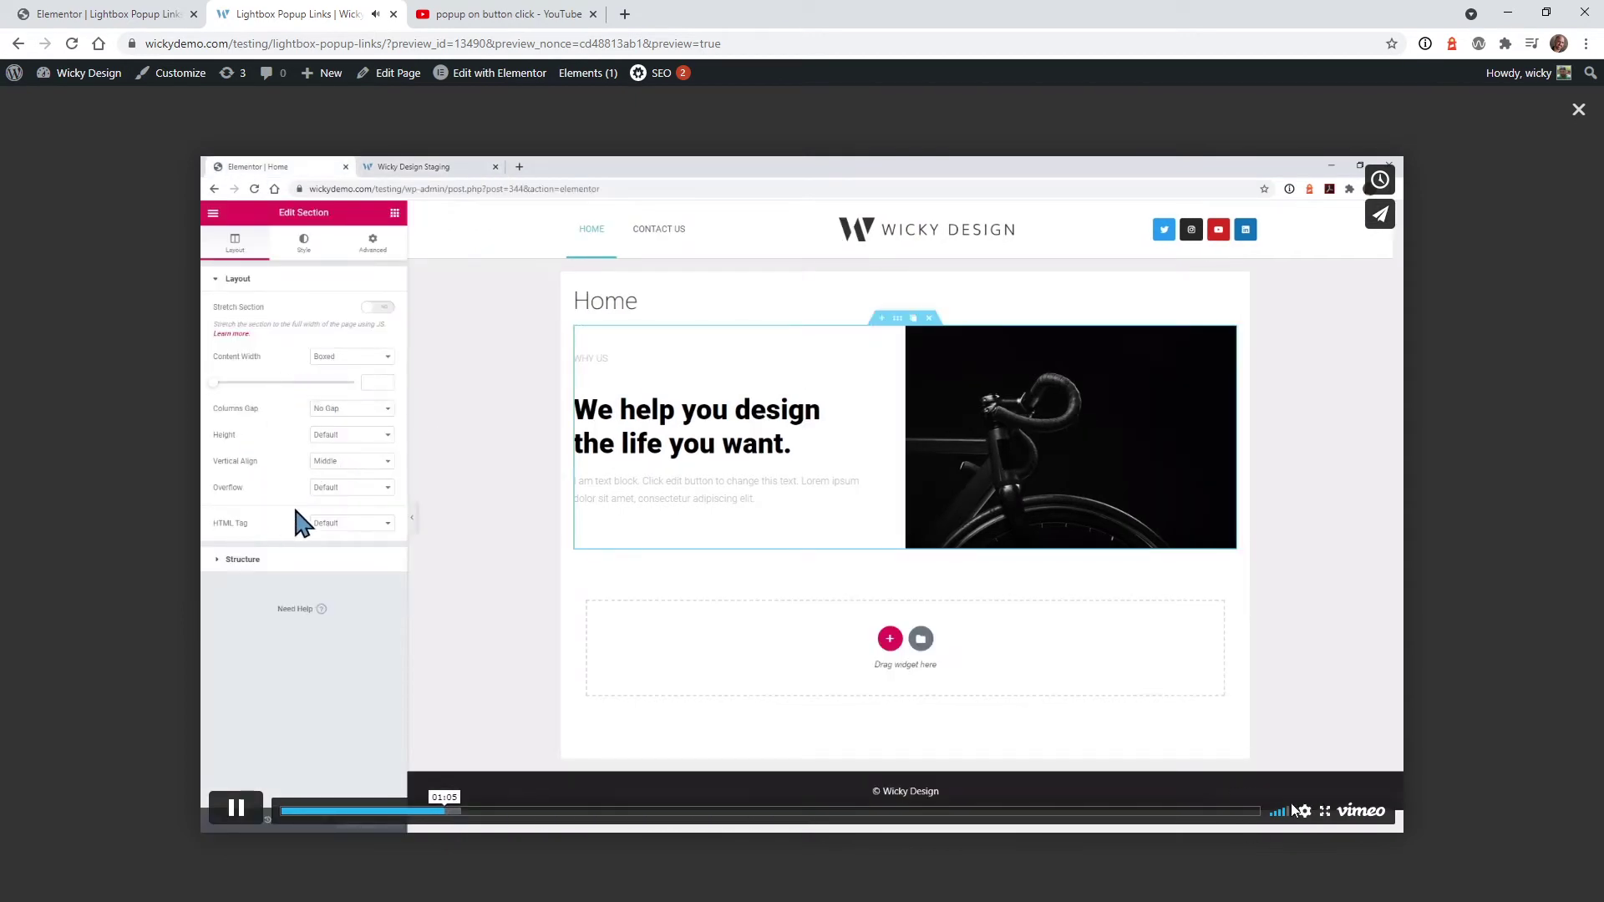
pyautogui.click(235, 807)
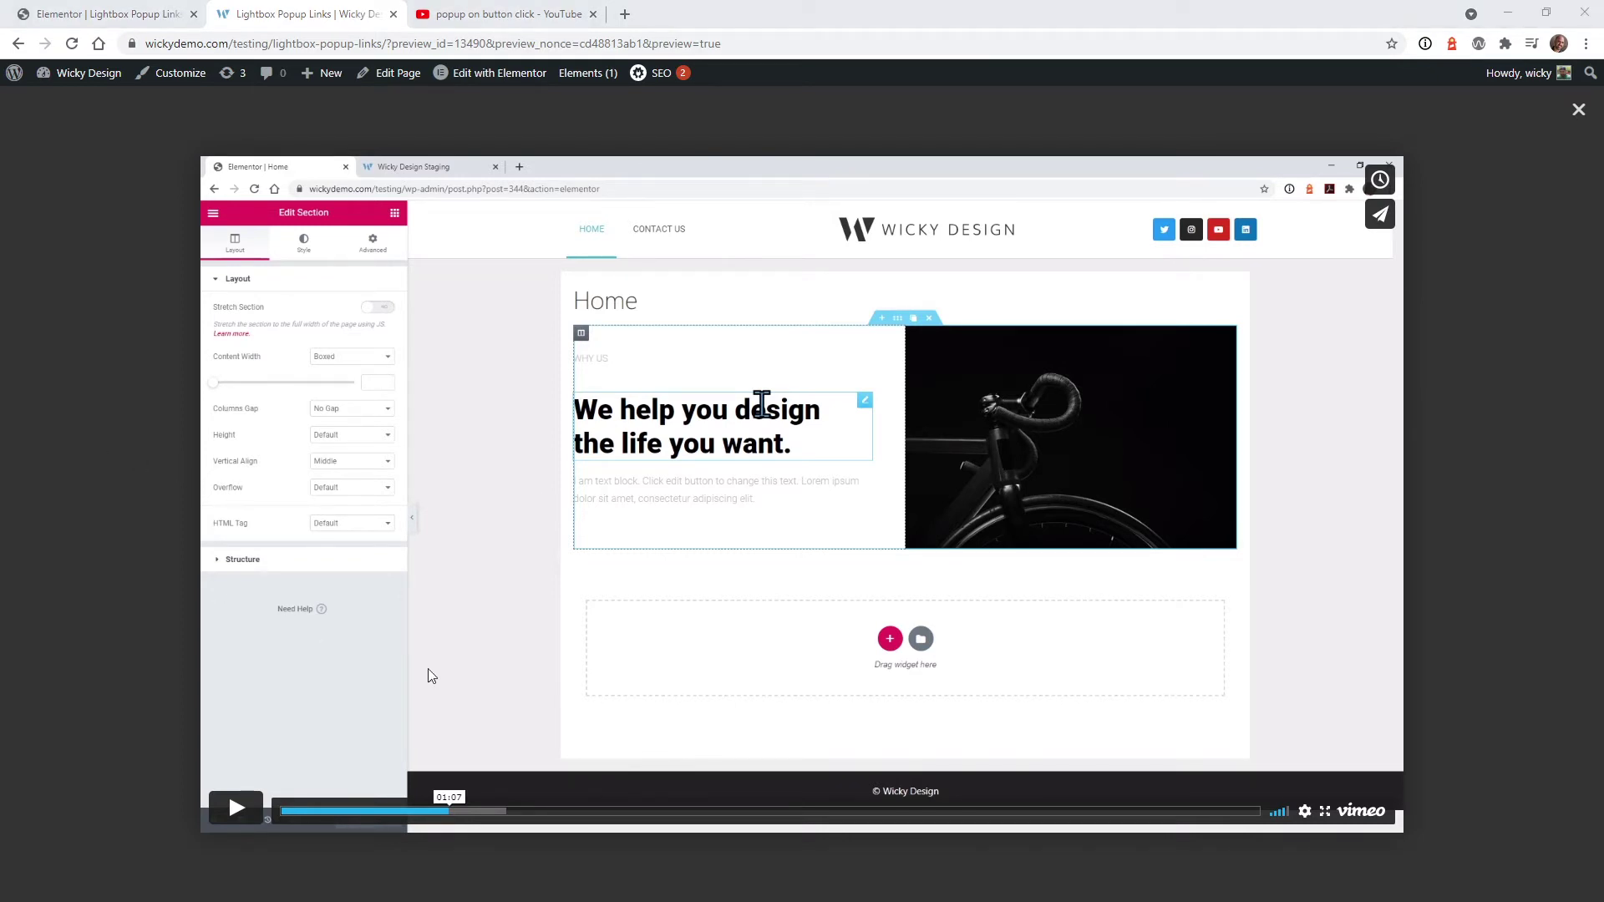
pyautogui.click(127, 546)
pyautogui.click(108, 14)
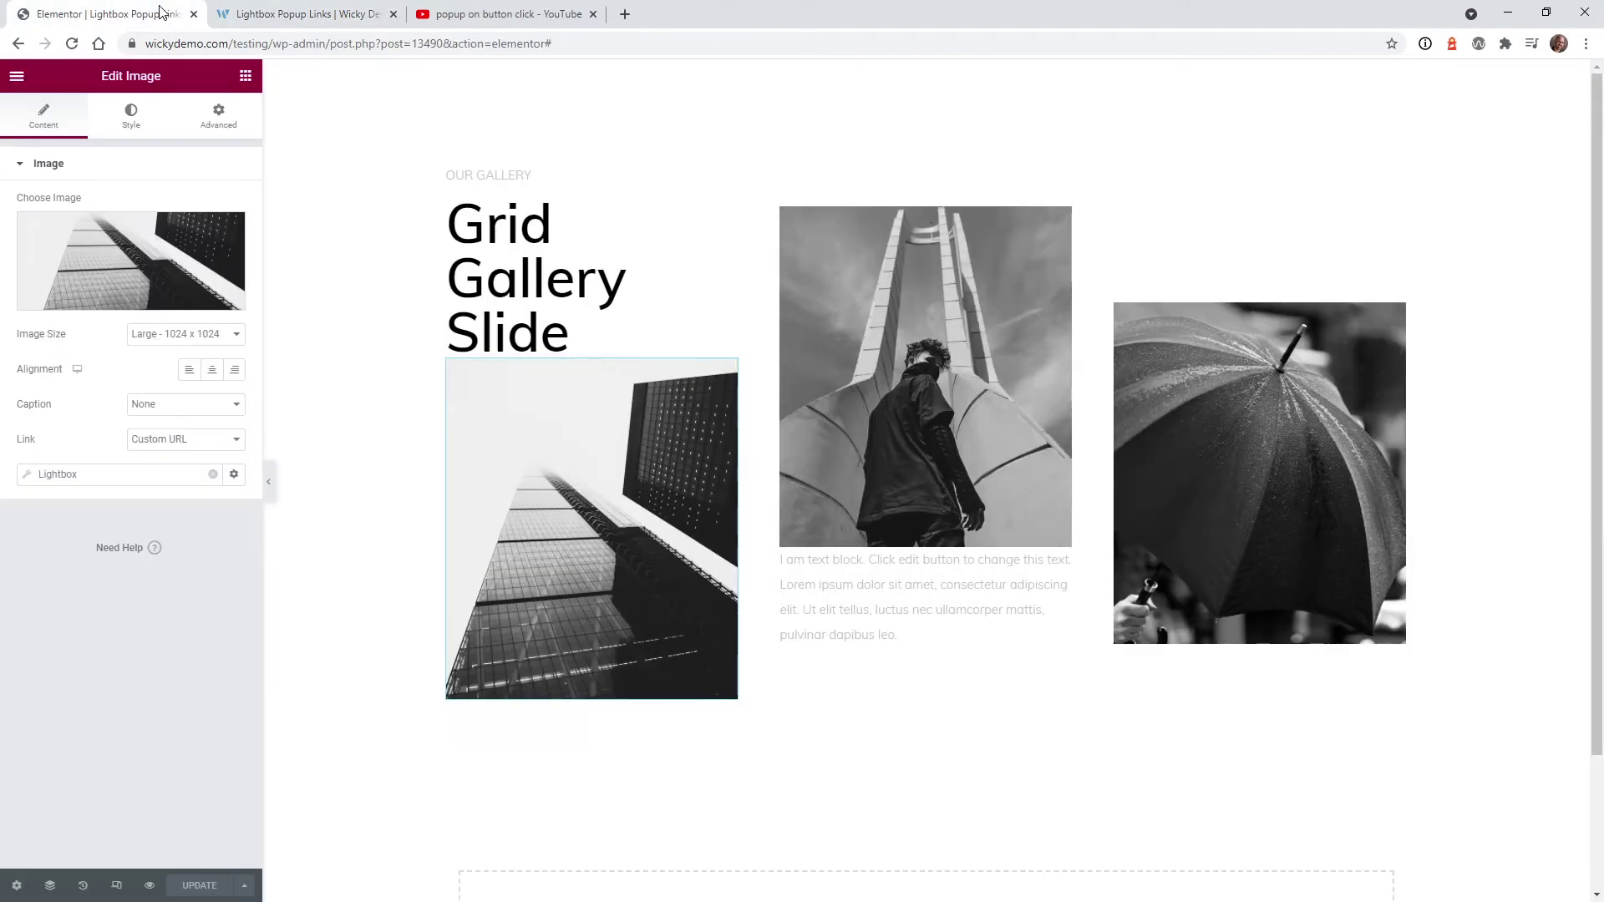
# Replace the lightbox Video URL with the wickydemo-hosted video address and save the page.
pyautogui.moveTo(727, 381)
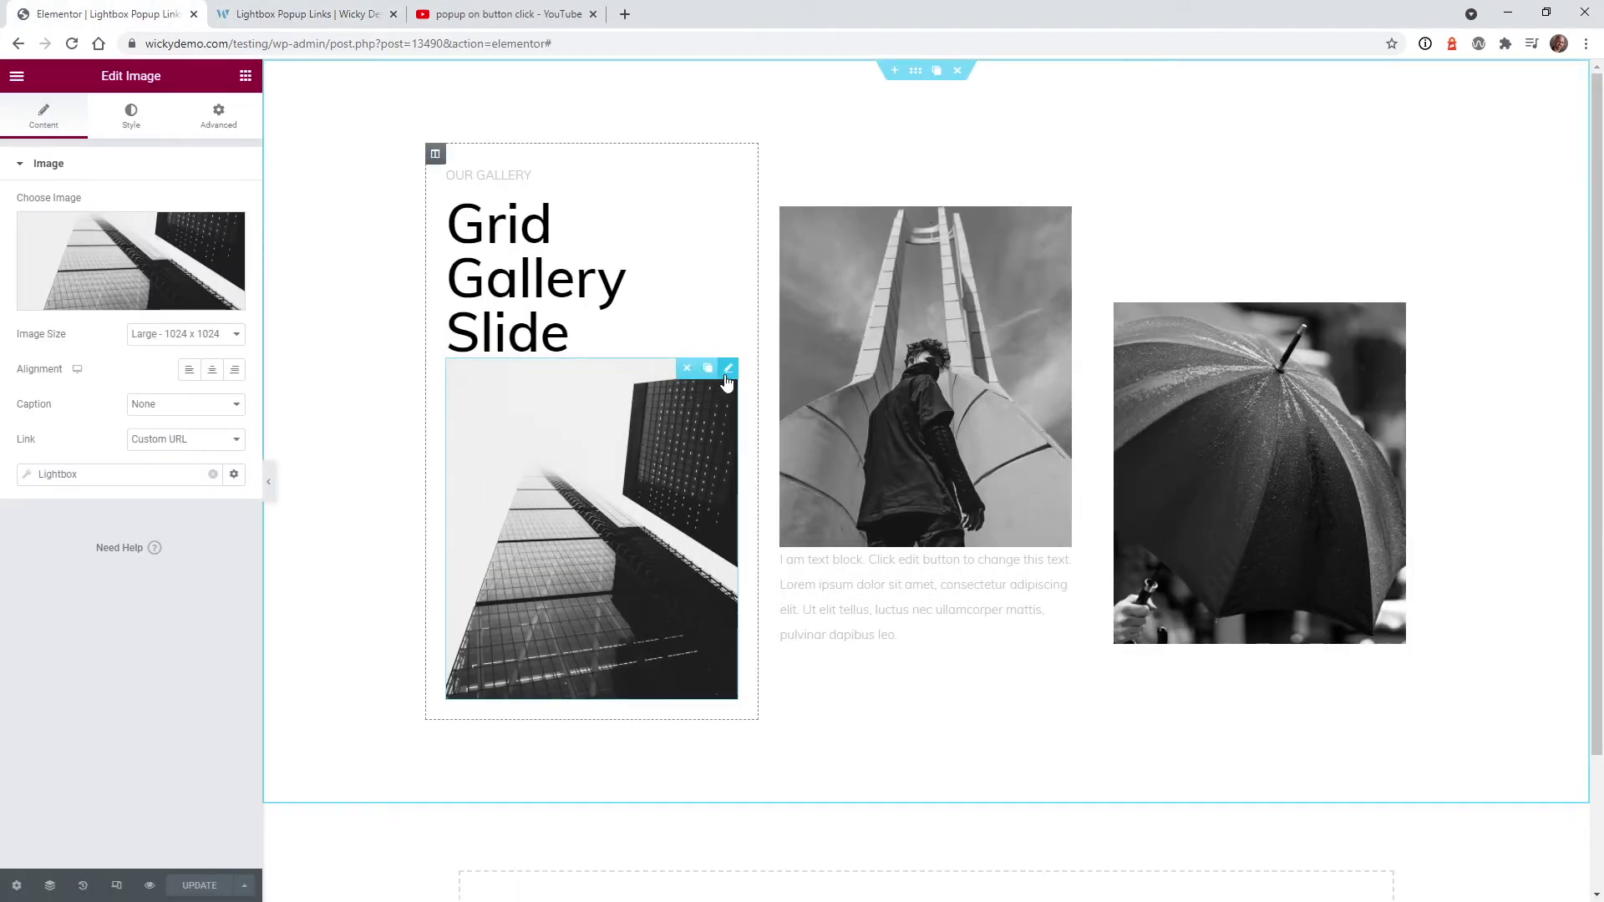
pyautogui.click(234, 474)
pyautogui.click(130, 601)
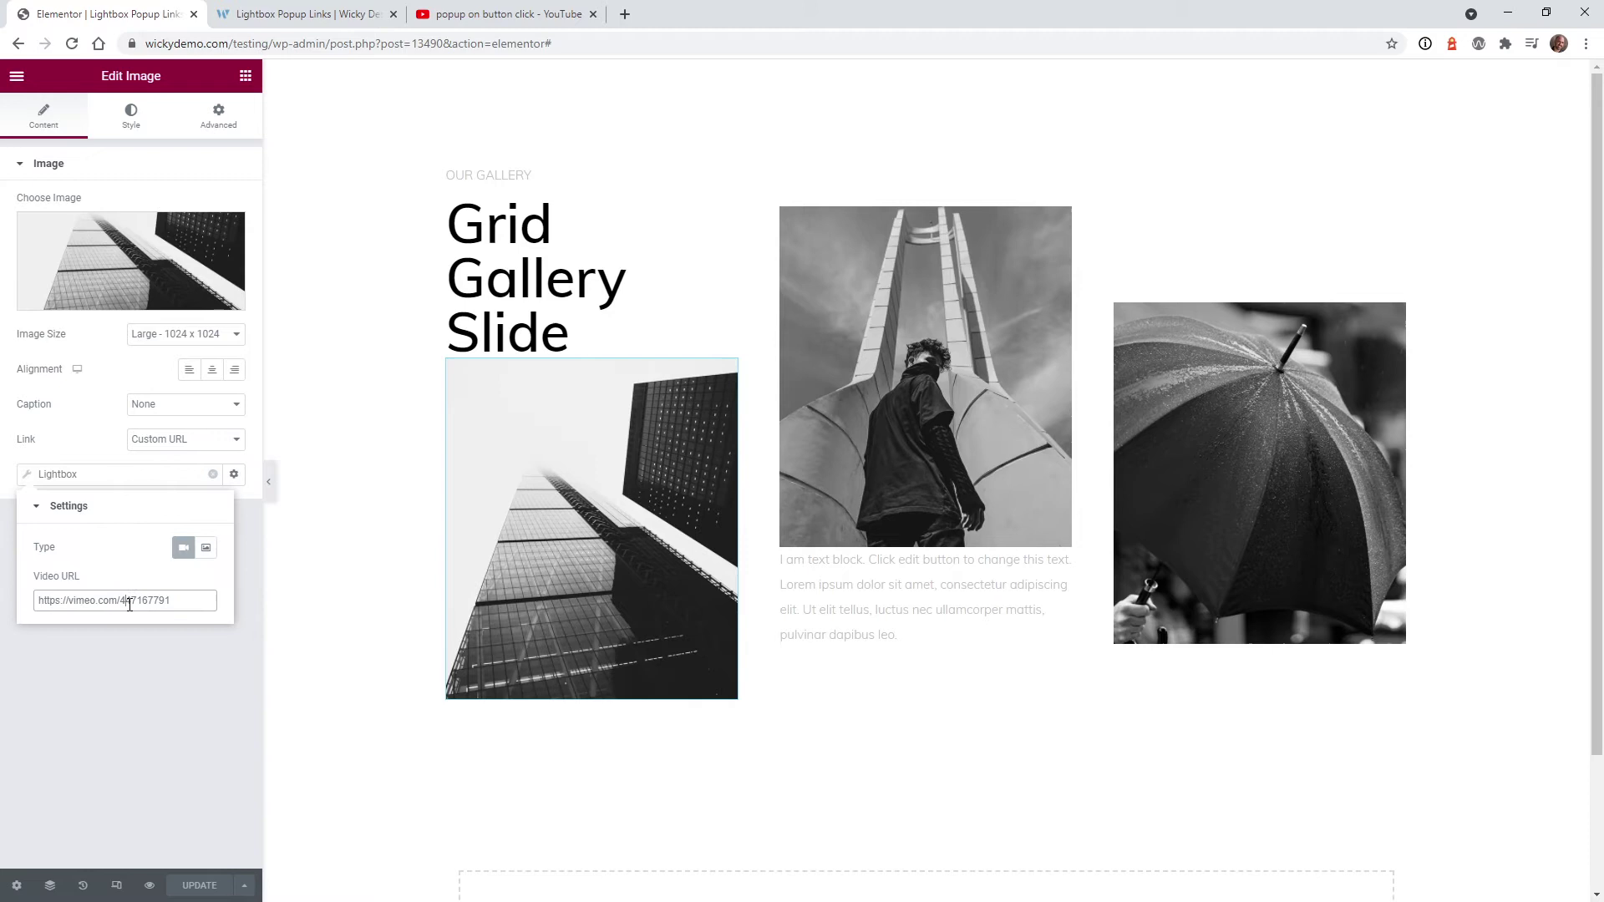
pyautogui.tripleClick(130, 600)
pyautogui.hotkey('ctrl', 'v')
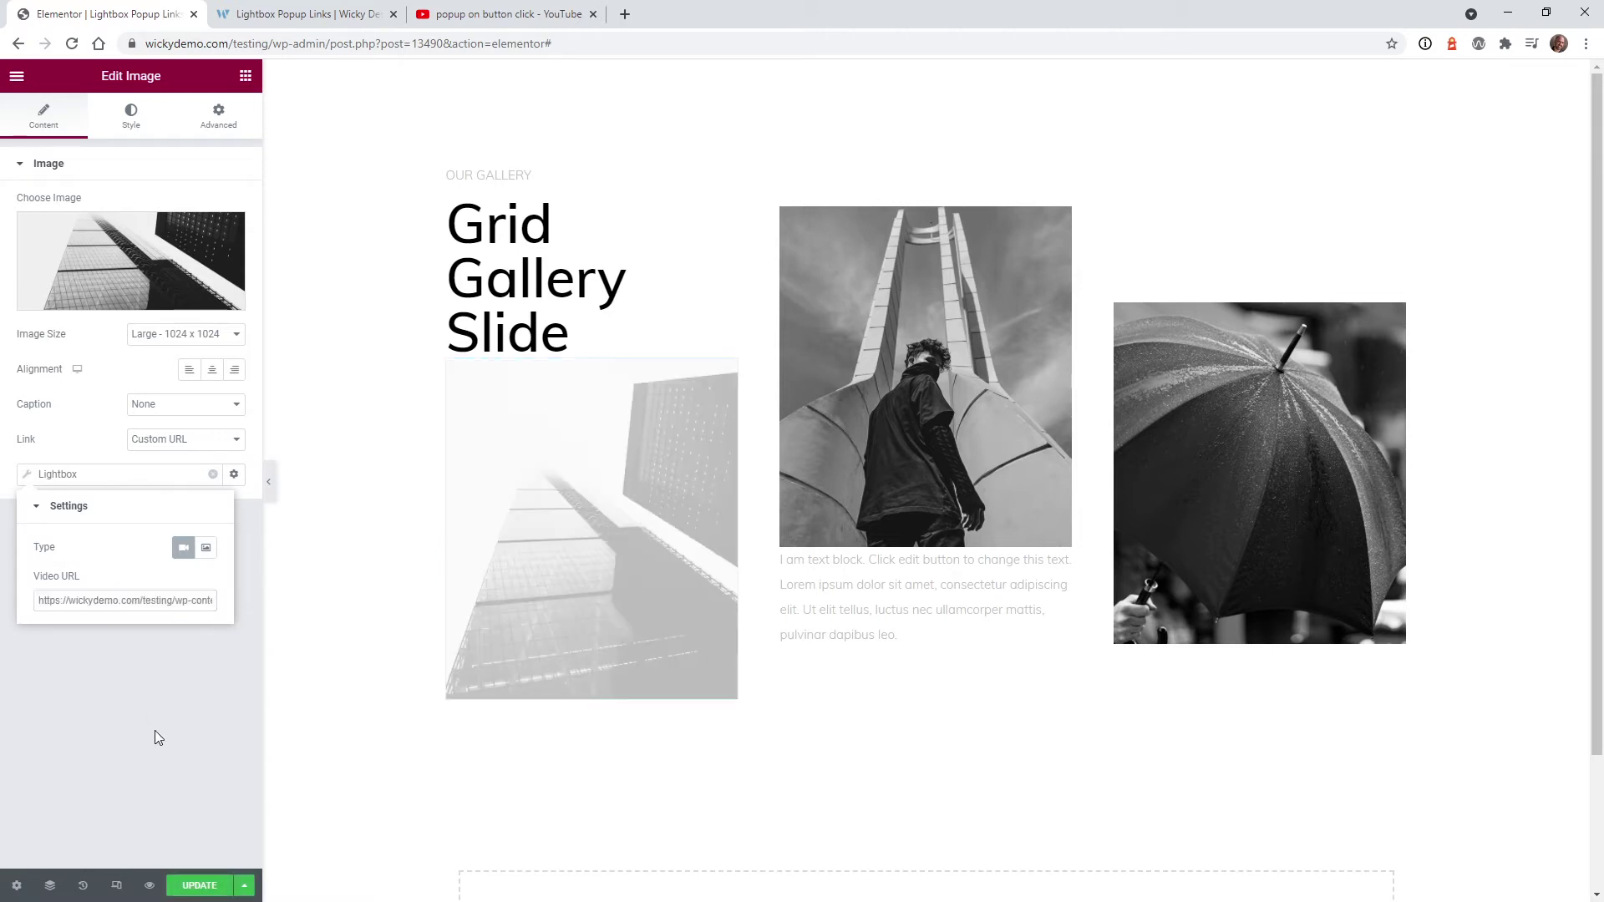
pyautogui.click(153, 733)
pyautogui.click(199, 885)
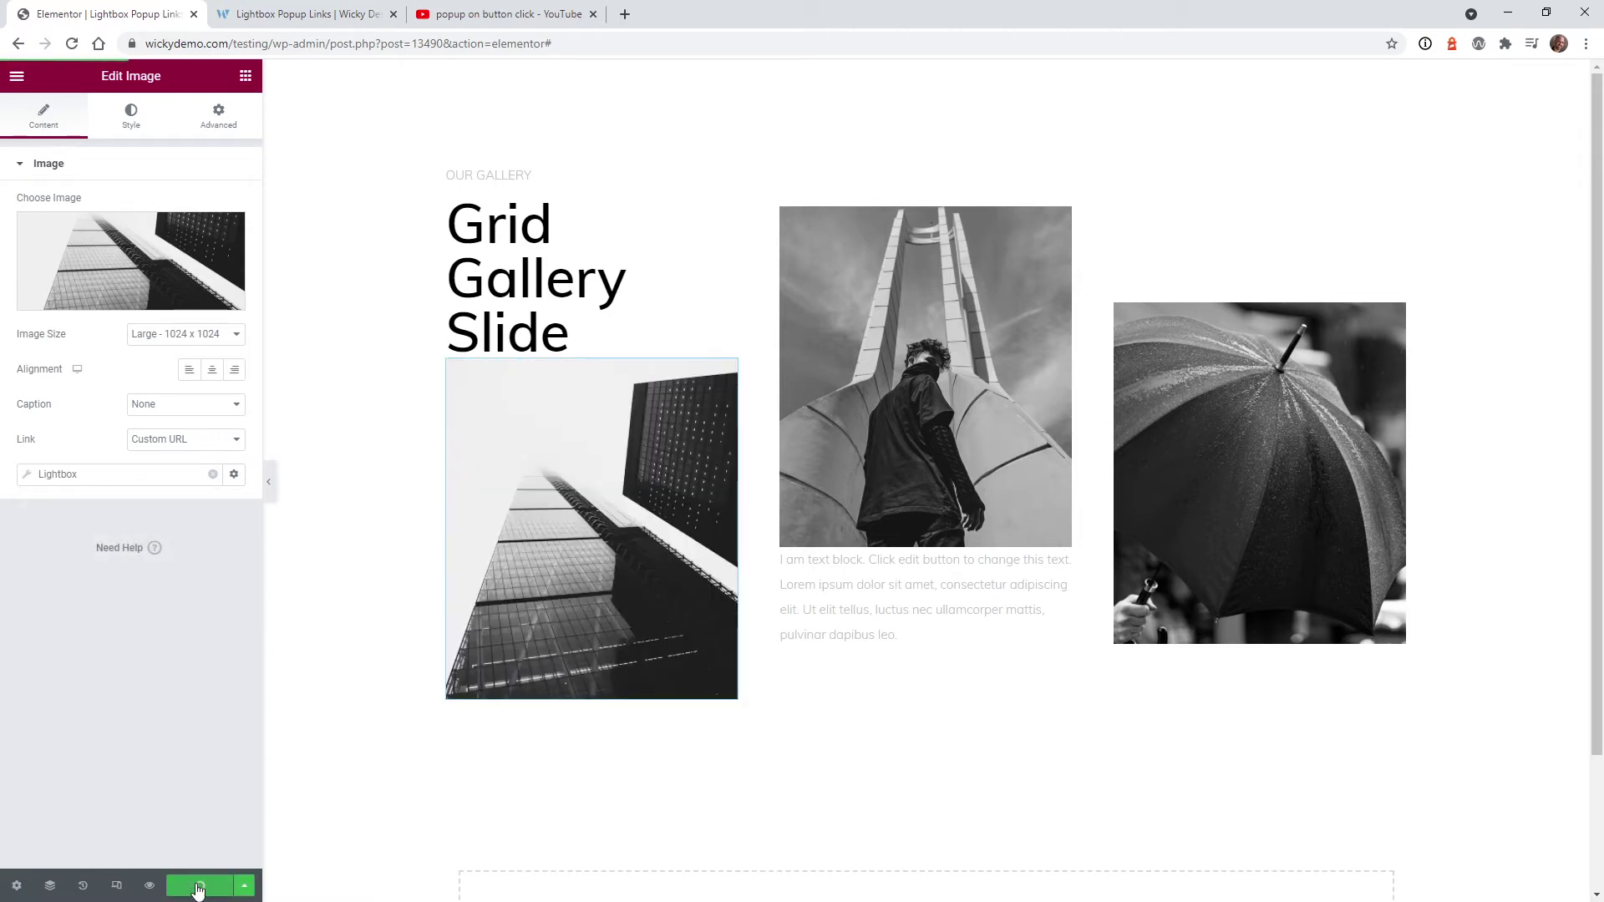
pyautogui.click(284, 13)
# Play the sunset sailing video from the building image in the preview, then close it.
pyautogui.click(500, 558)
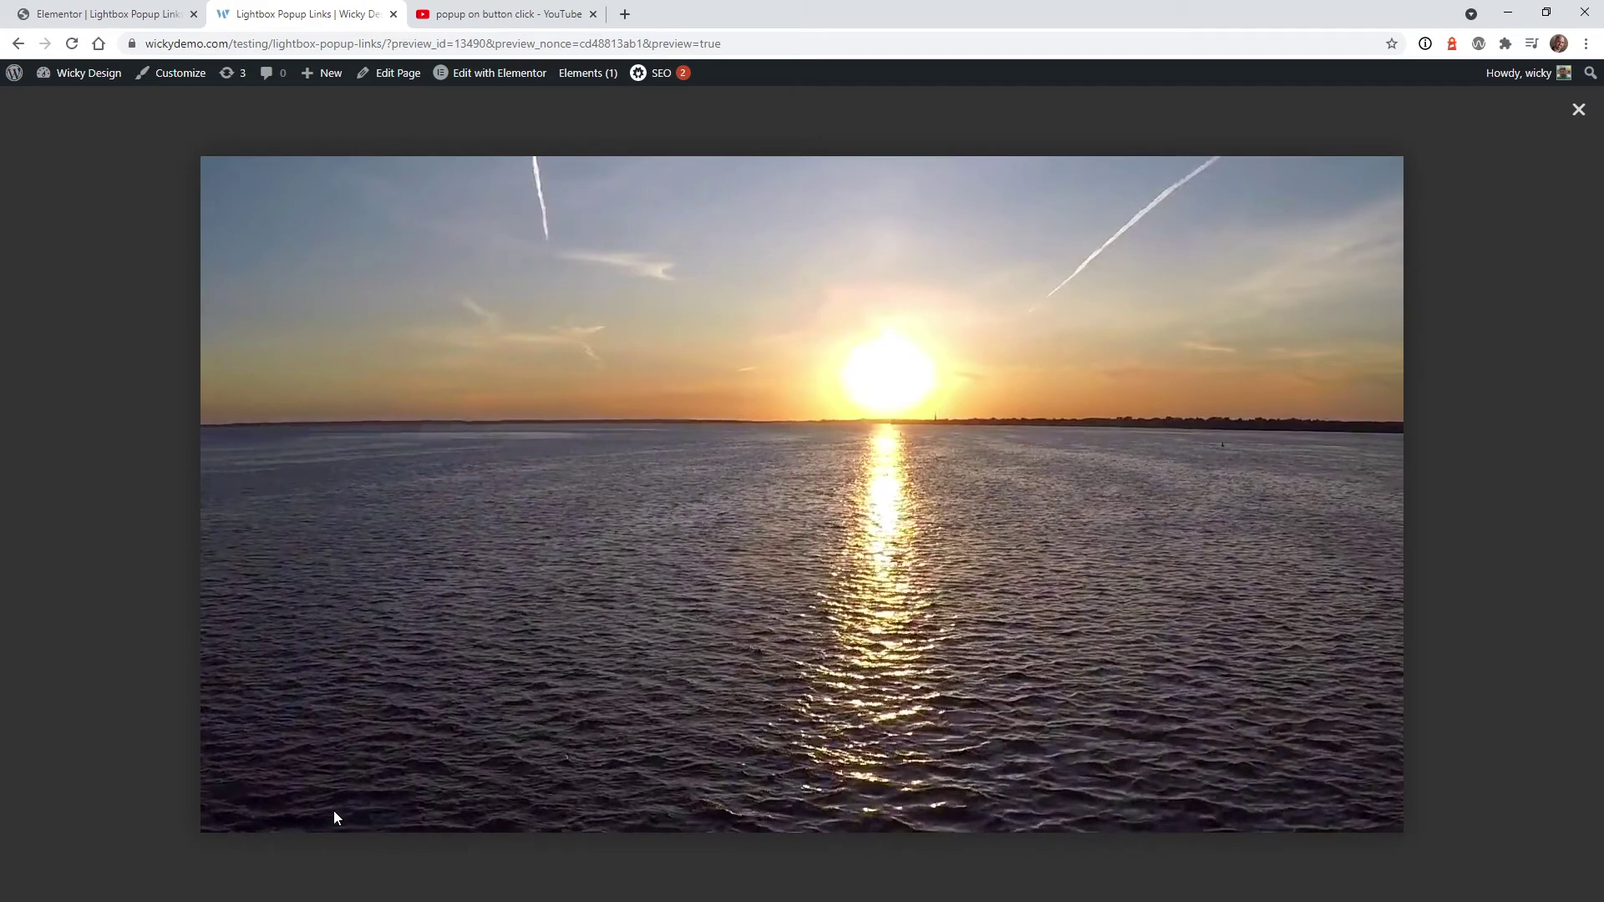
pyautogui.click(1579, 109)
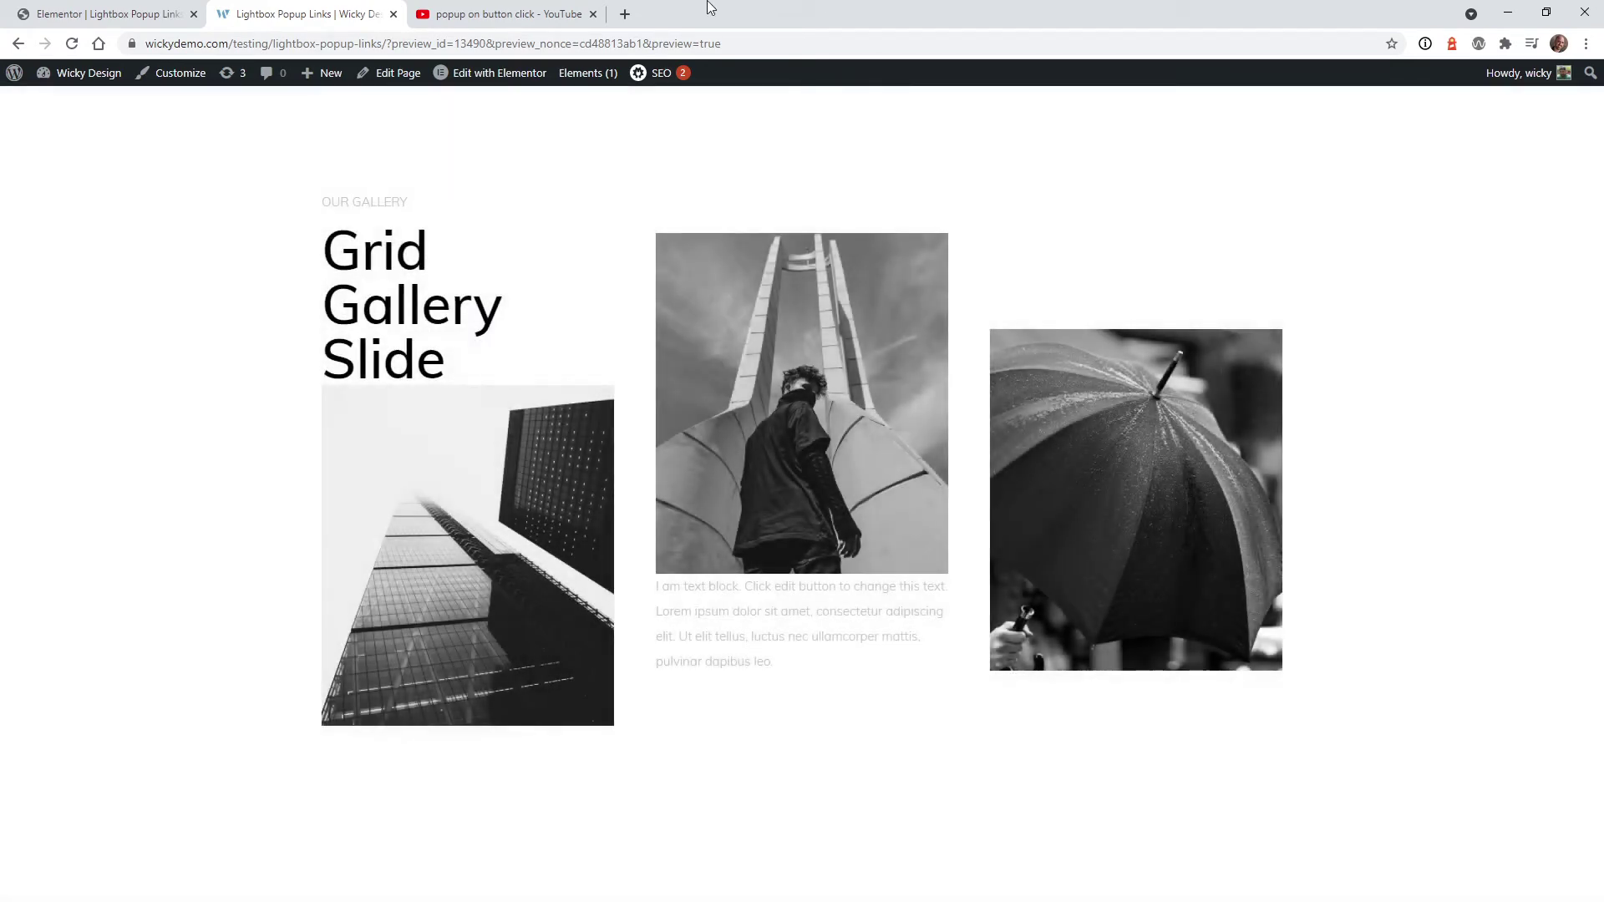
pyautogui.click(506, 13)
pyautogui.moveTo(598, 439)
pyautogui.click(294, 8)
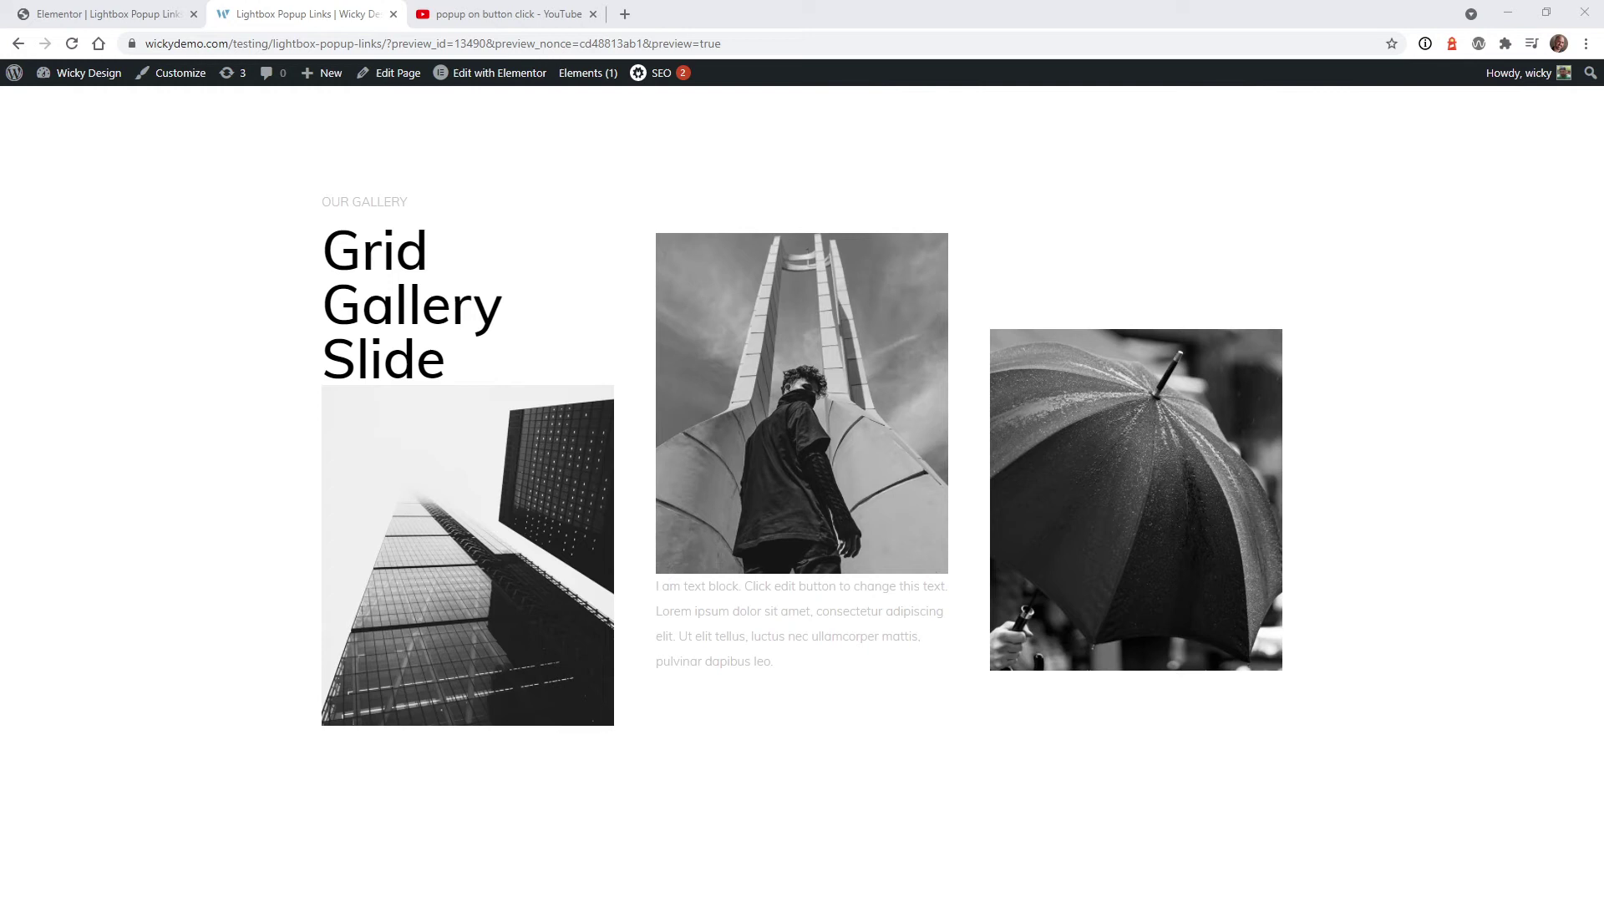
# Replace the building image's lightbox Video URL with the Vimeo video address.
pyautogui.hotkey('ctrl', 'shift', 'Tab')
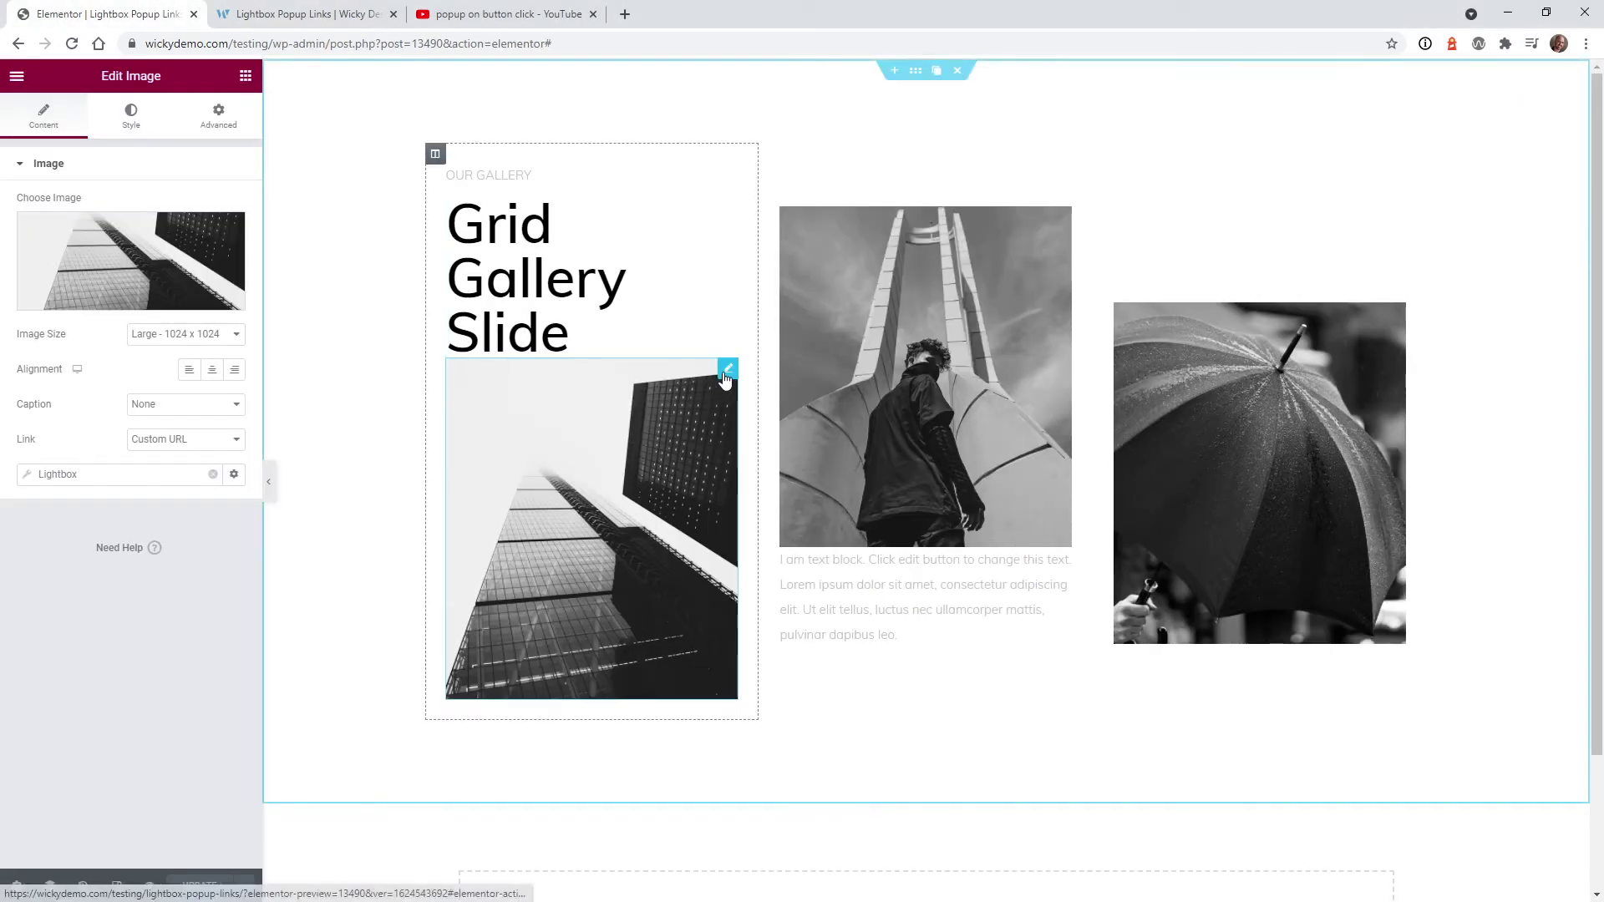
pyautogui.click(124, 478)
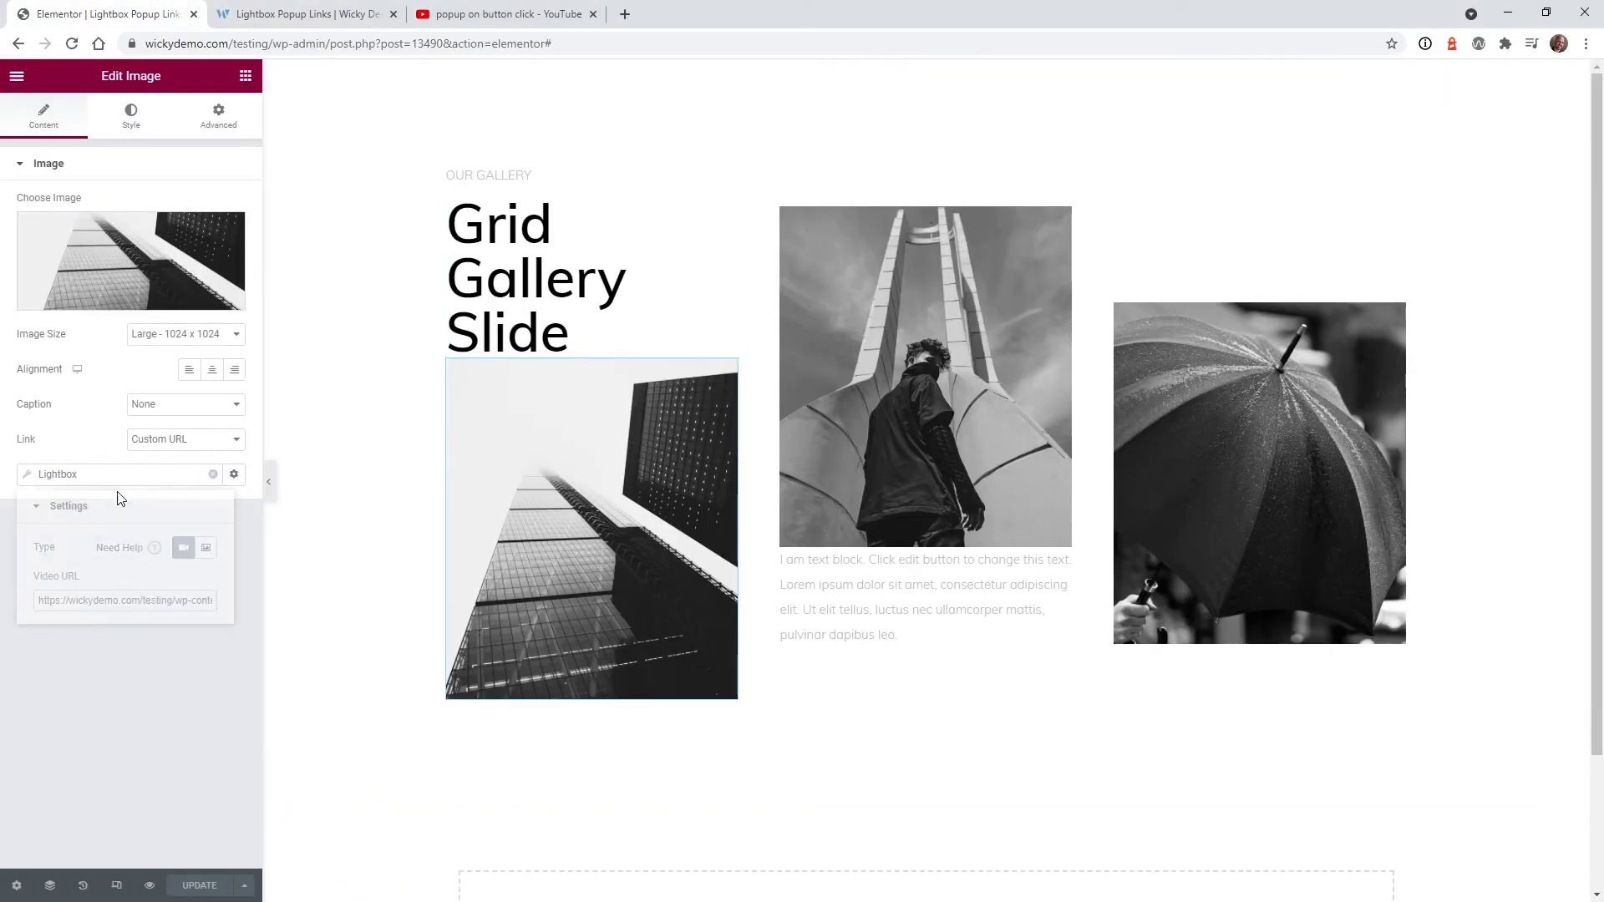
pyautogui.click(116, 601)
pyautogui.hotkey('ctrl', 'a')
pyautogui.write('https://vimeo.com/447167791')
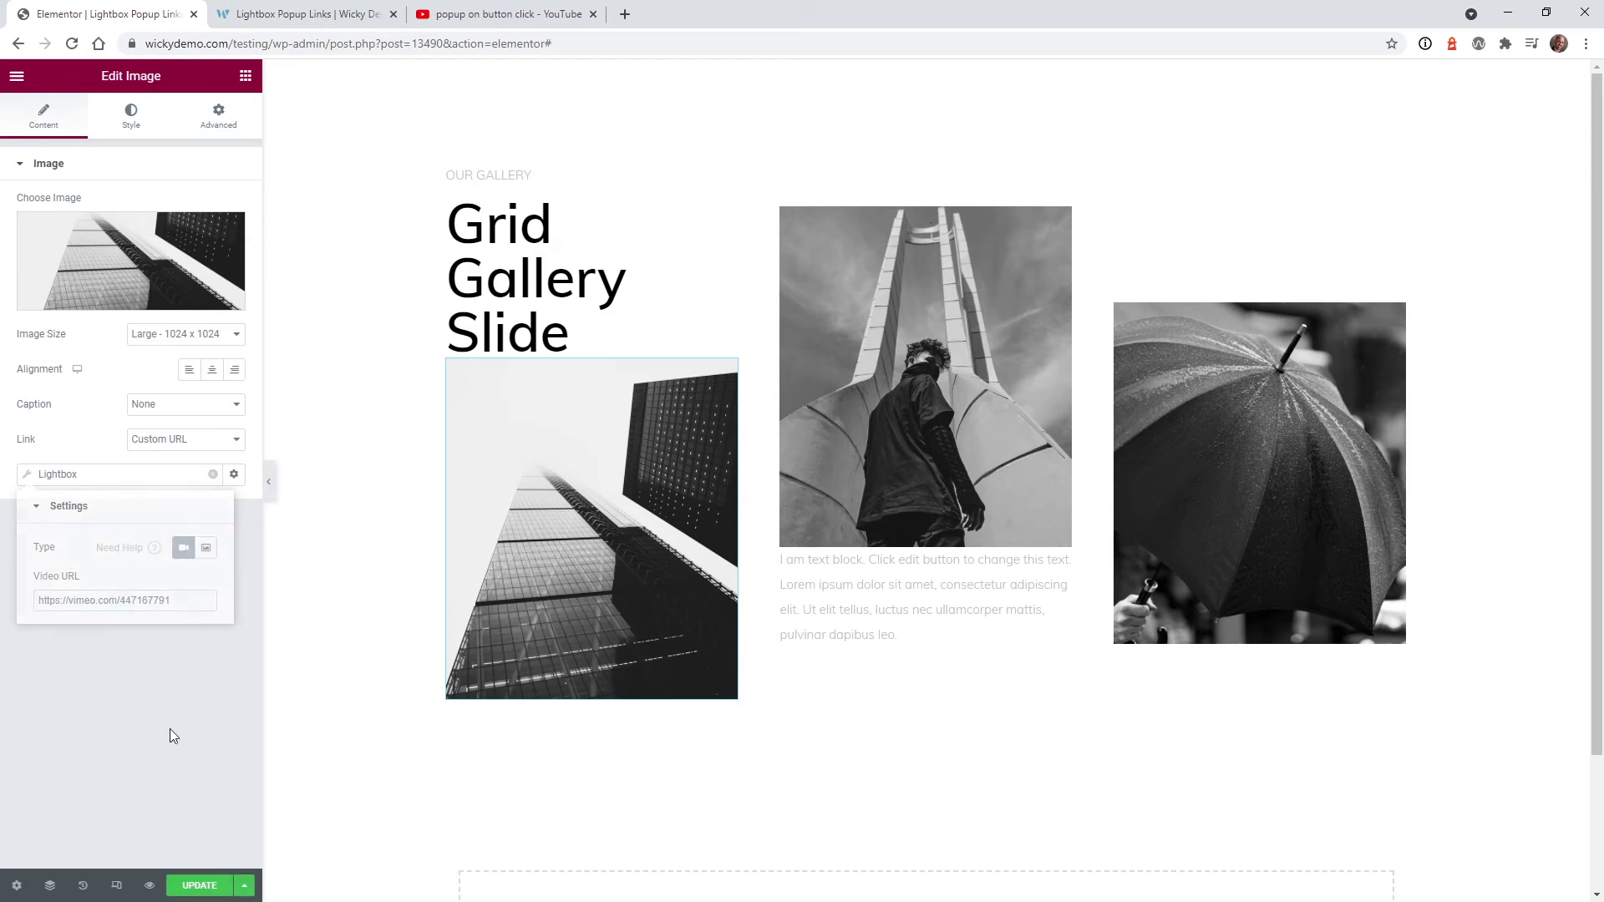
pyautogui.click(171, 735)
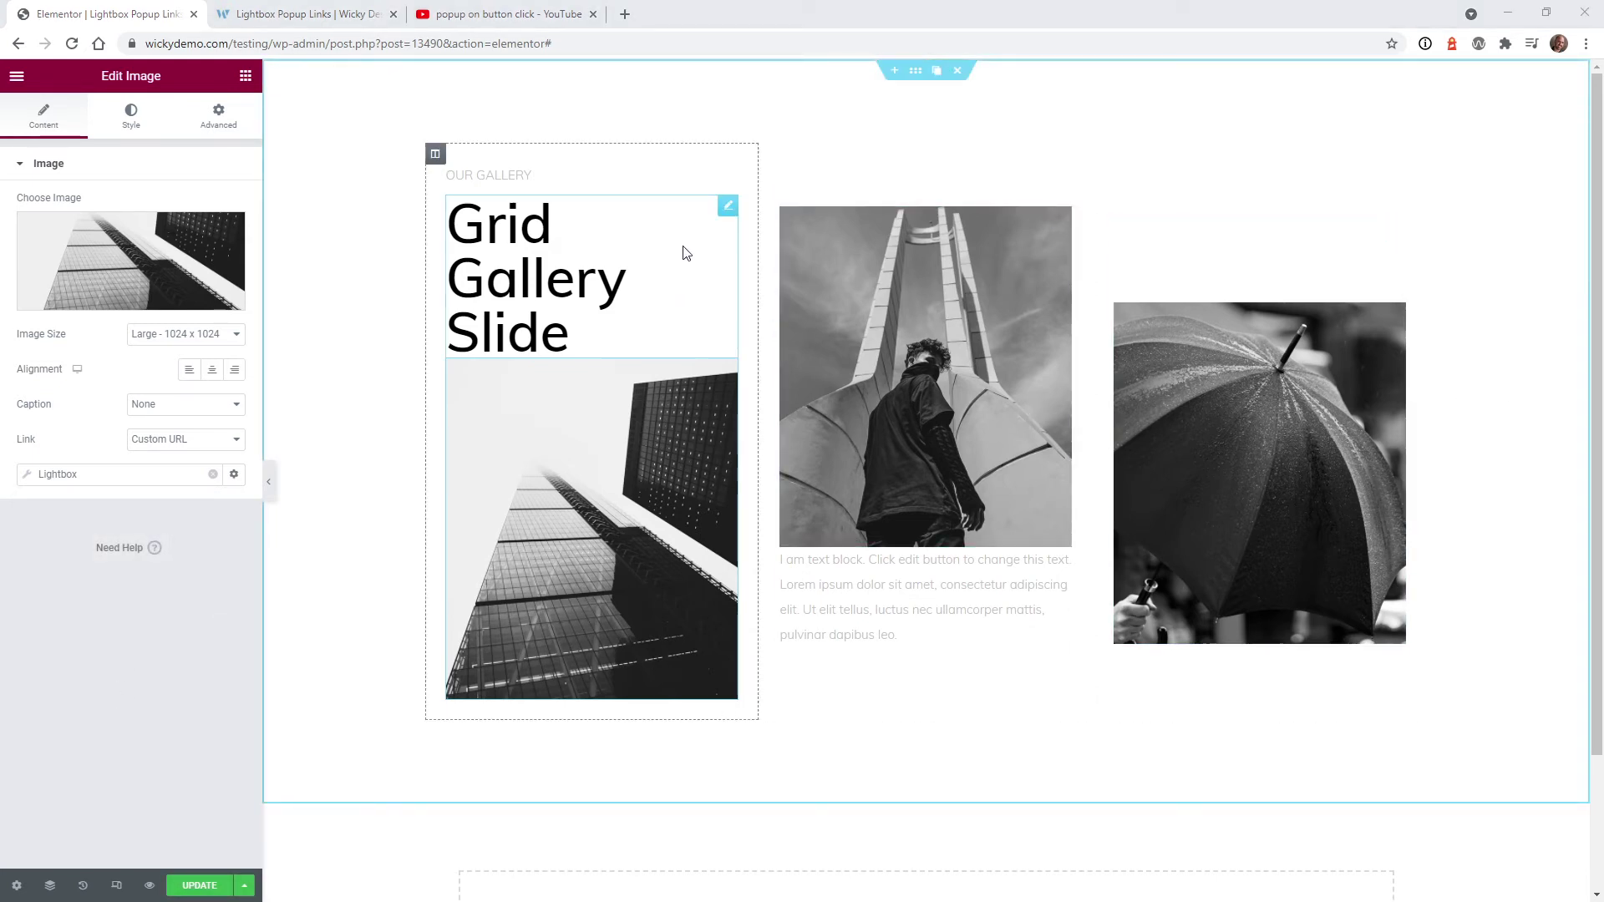
# Give the Grid Gallery Slide heading a Lightbox video link with the YouTube URL, and save.
pyautogui.click(726, 215)
pyautogui.click(726, 215)
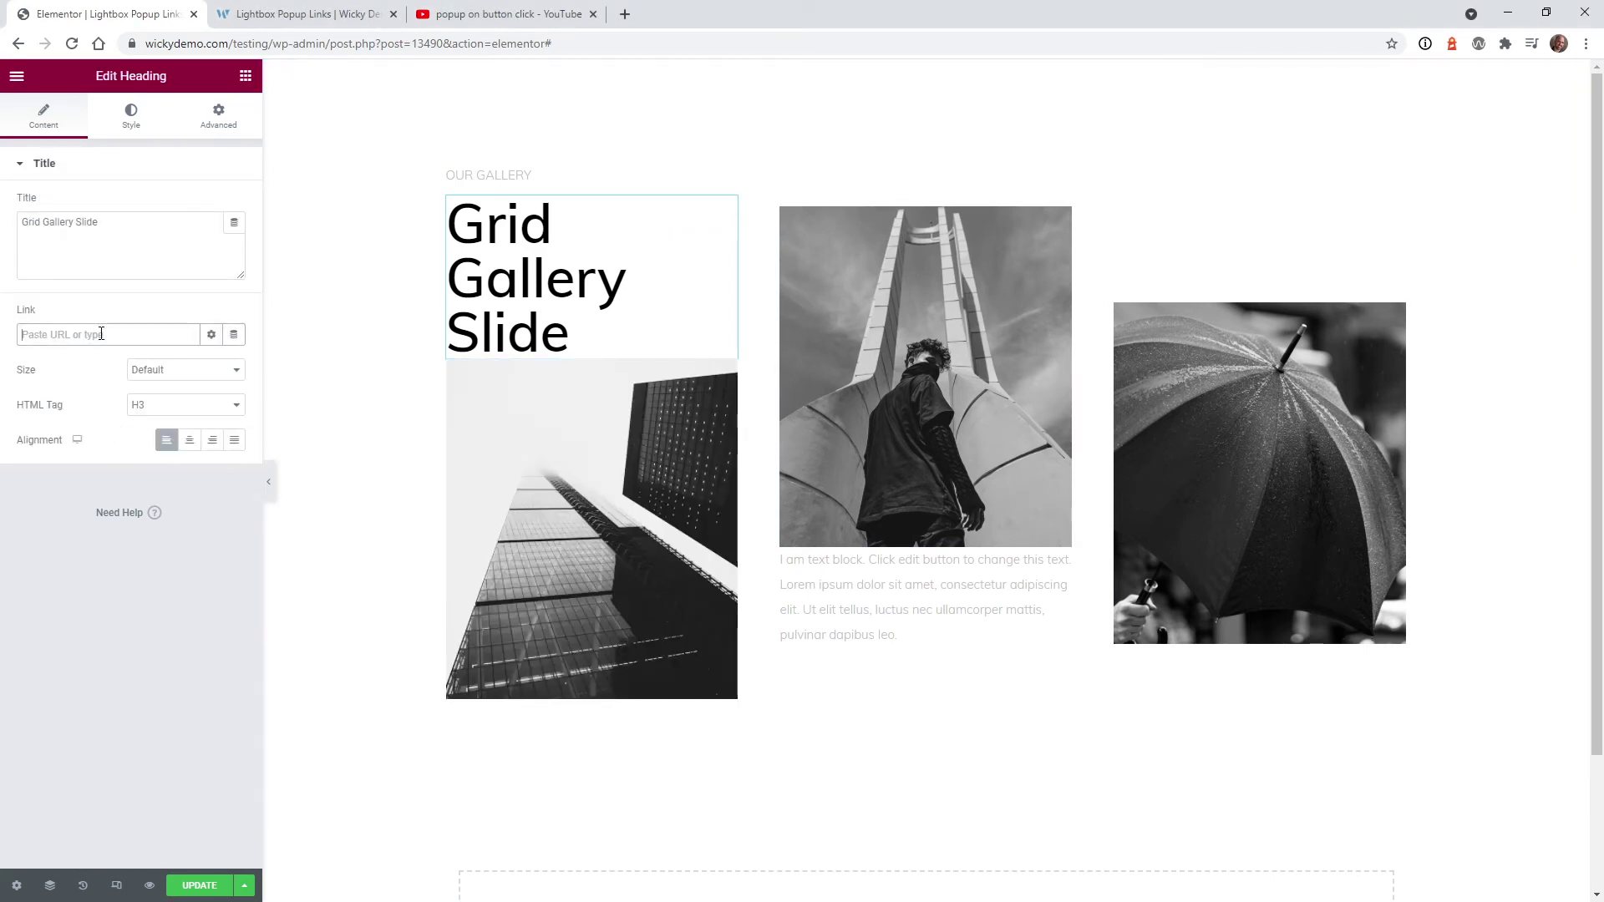
pyautogui.click(235, 347)
pyautogui.moveTo(239, 403); pyautogui.dragTo(239, 462)
pyautogui.click(150, 507)
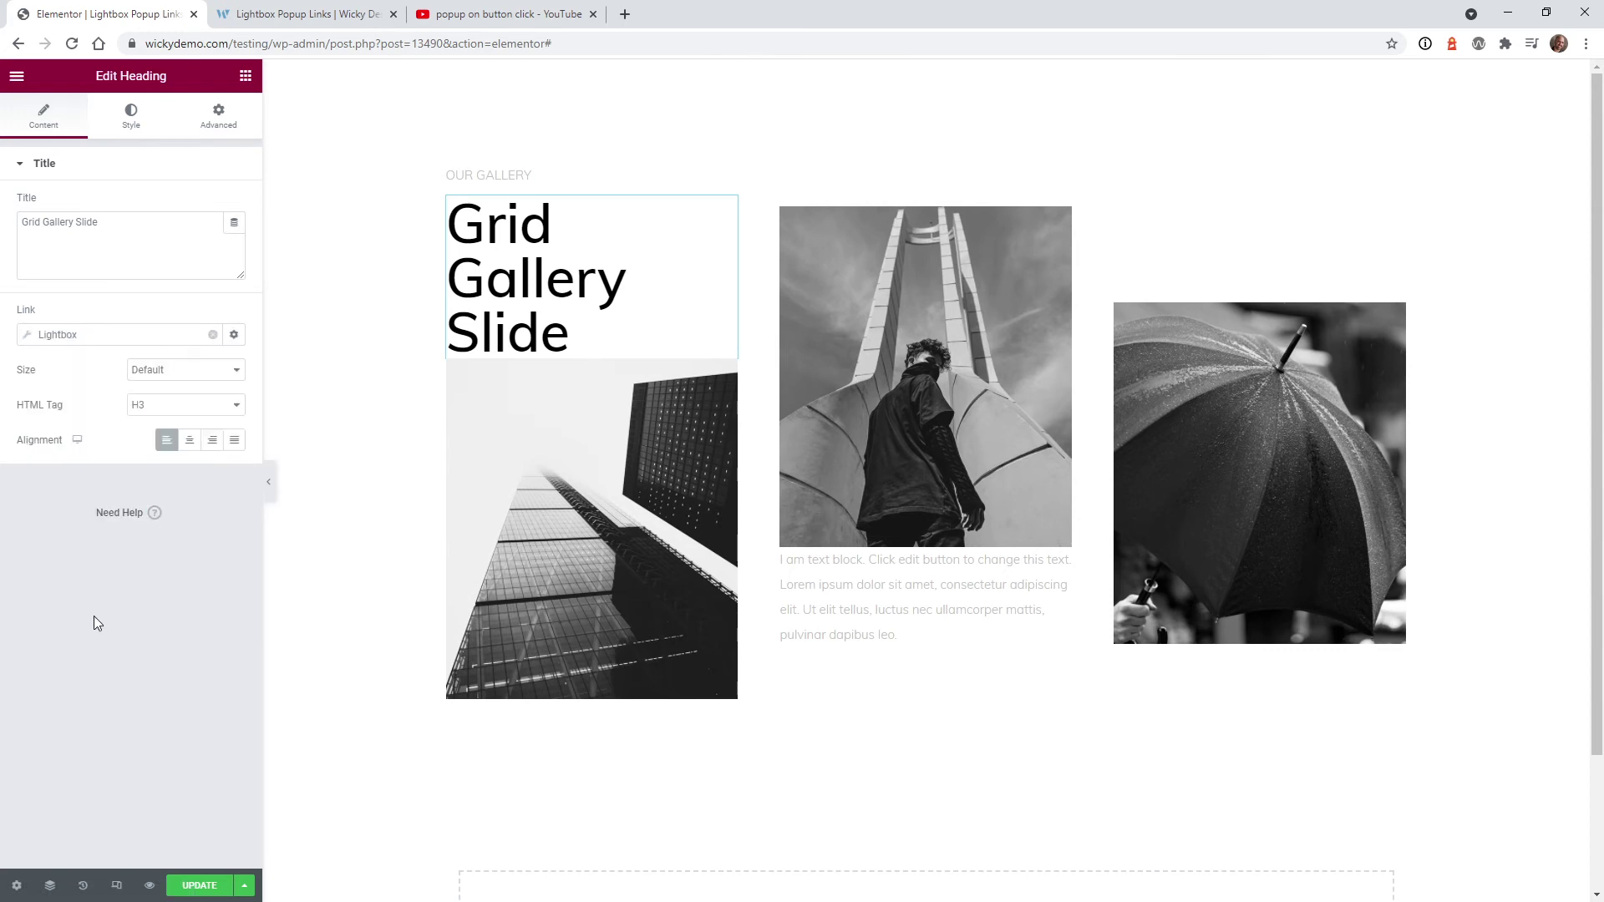
pyautogui.click(72, 335)
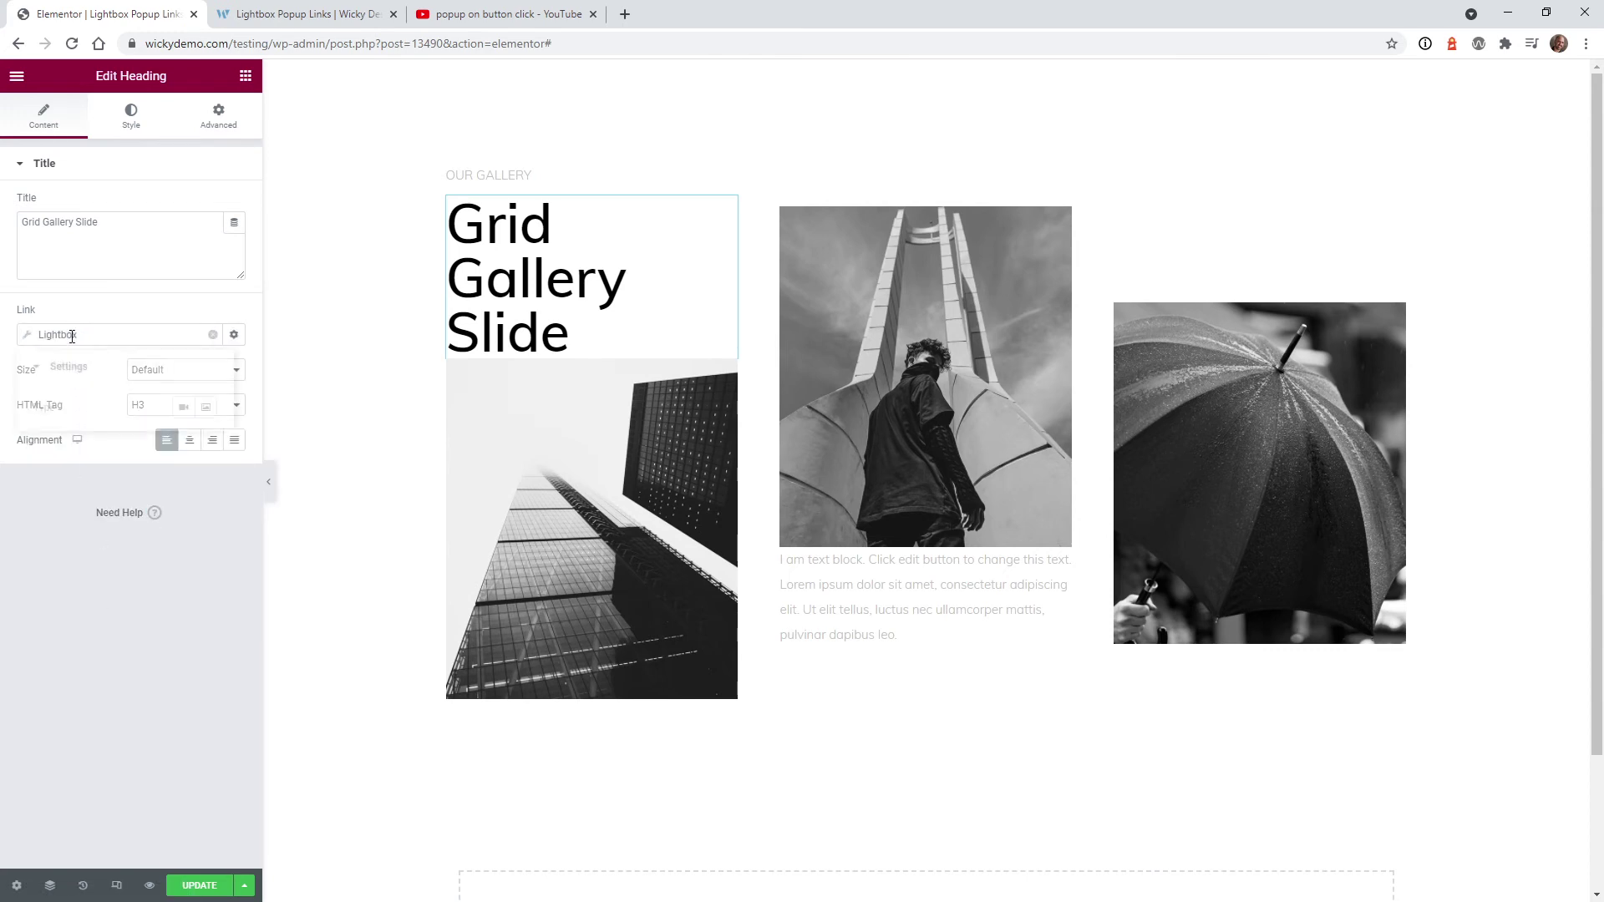
pyautogui.click(183, 407)
pyautogui.click(131, 462)
pyautogui.hotkey('ctrl', 'v')
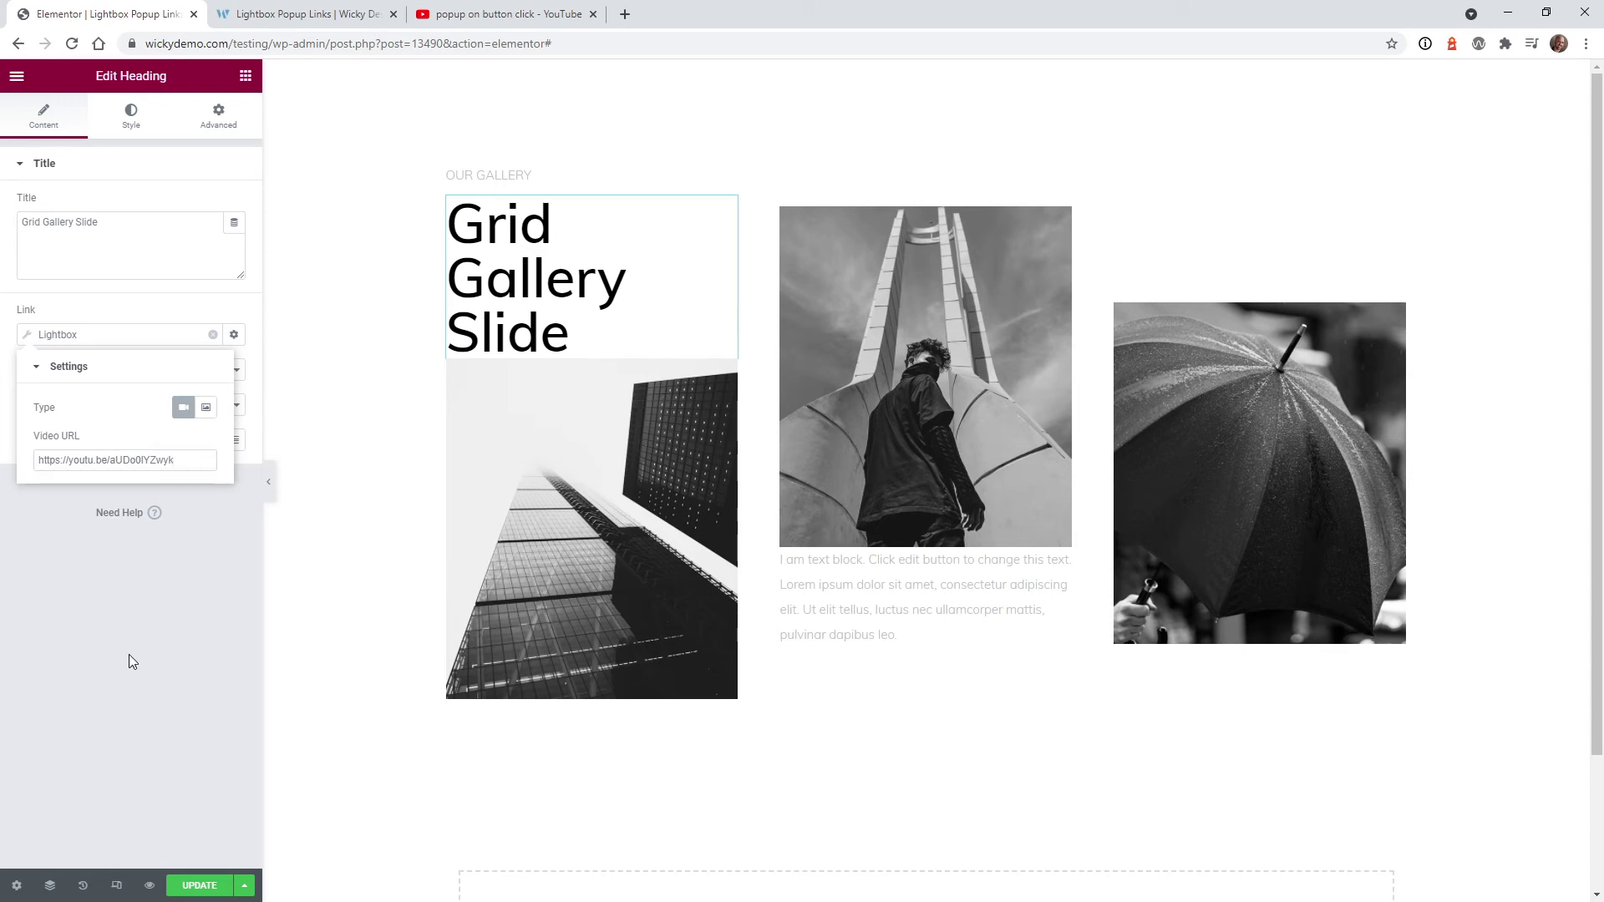
pyautogui.click(129, 654)
pyautogui.click(184, 887)
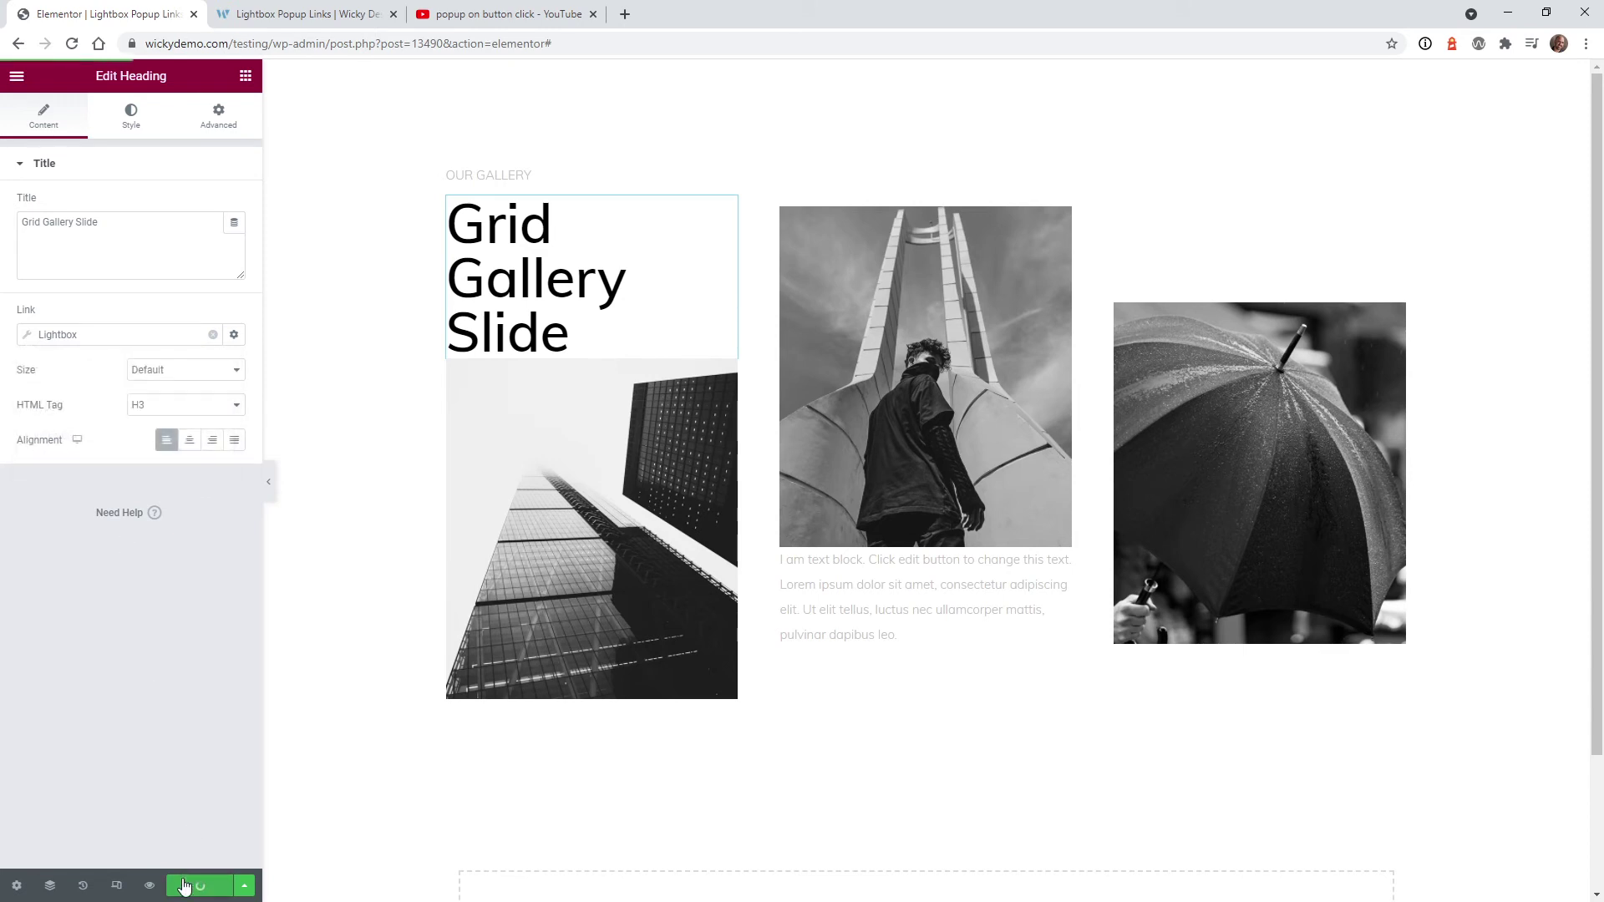
# Test the heading's YouTube and the image's Vimeo lightboxes in the preview, then return to the editor.
pyautogui.click(309, 13)
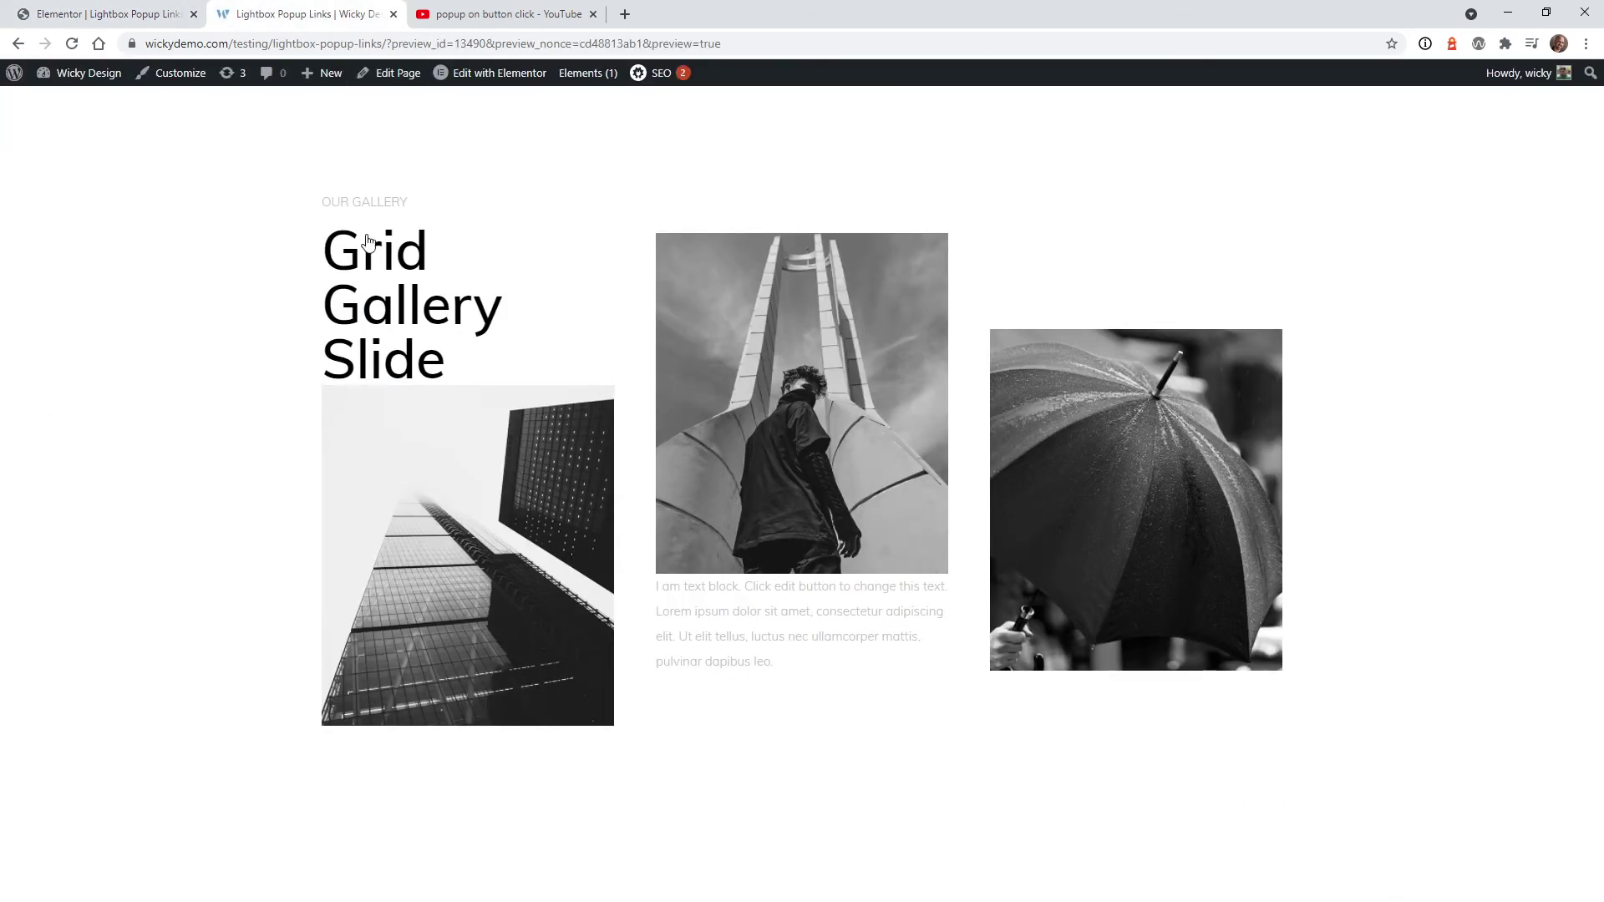
pyautogui.click(394, 298)
pyautogui.click(124, 384)
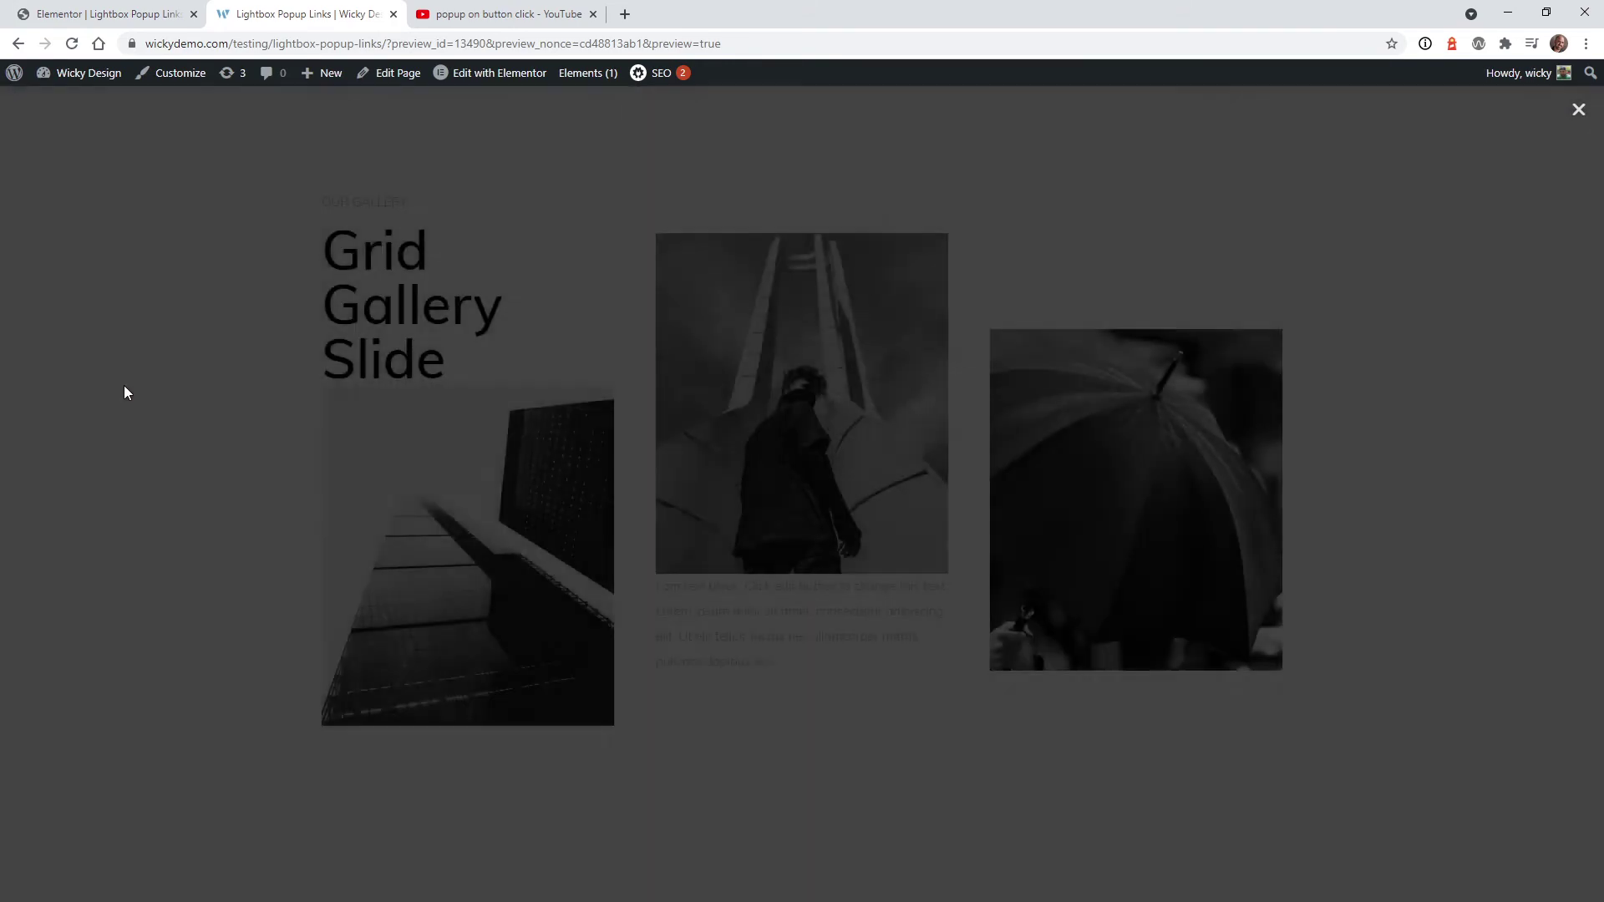
pyautogui.click(399, 514)
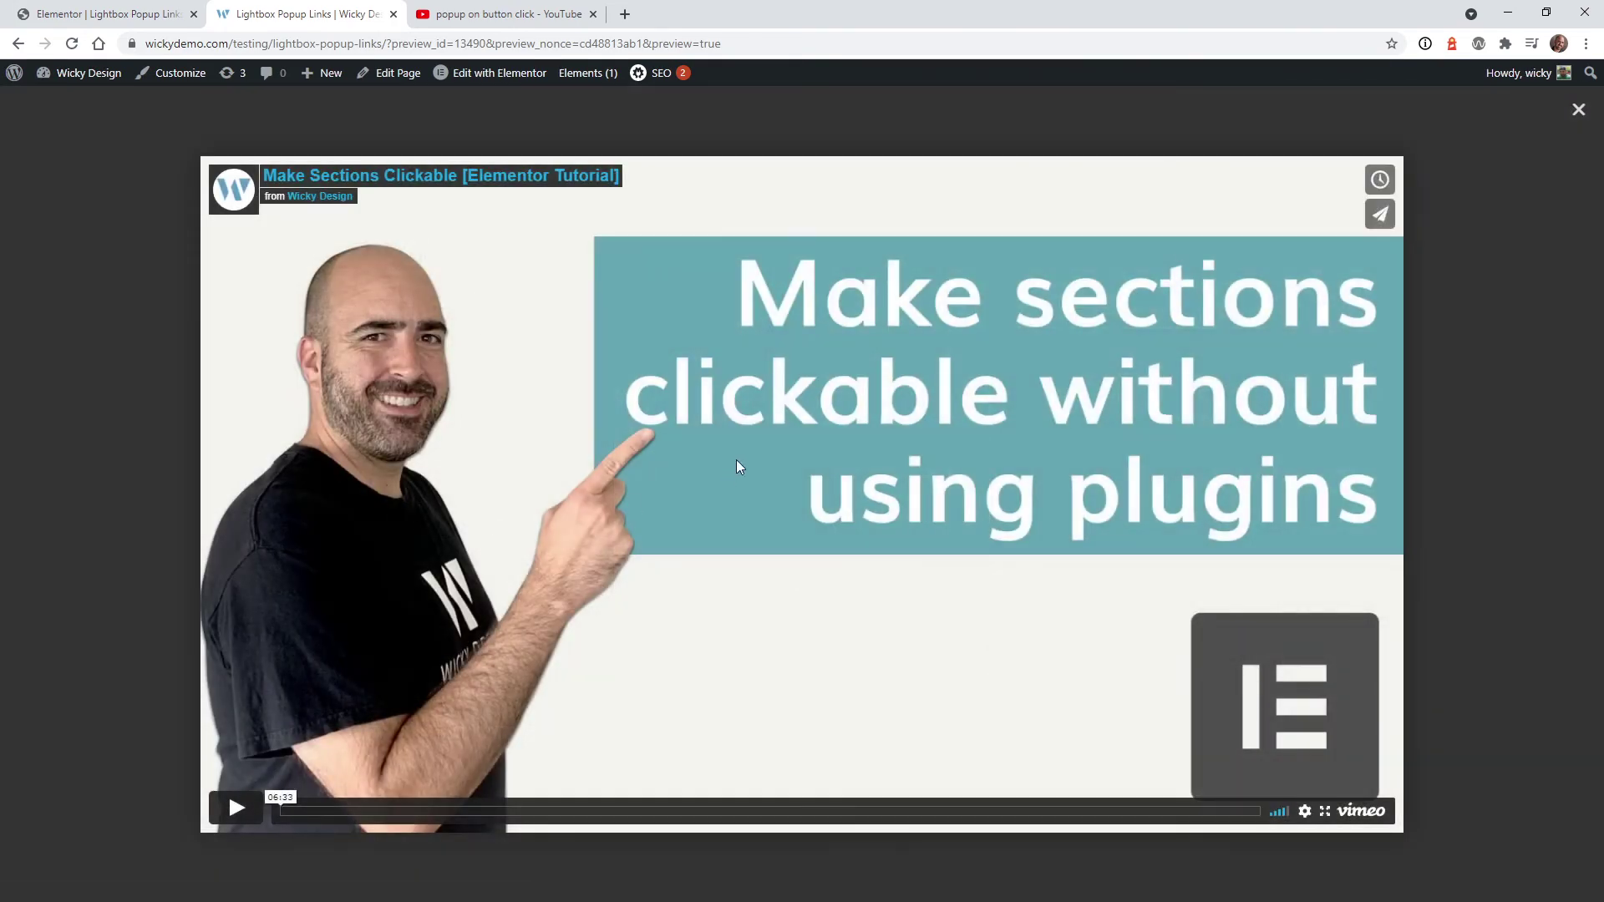
pyautogui.click(120, 525)
pyautogui.click(172, 10)
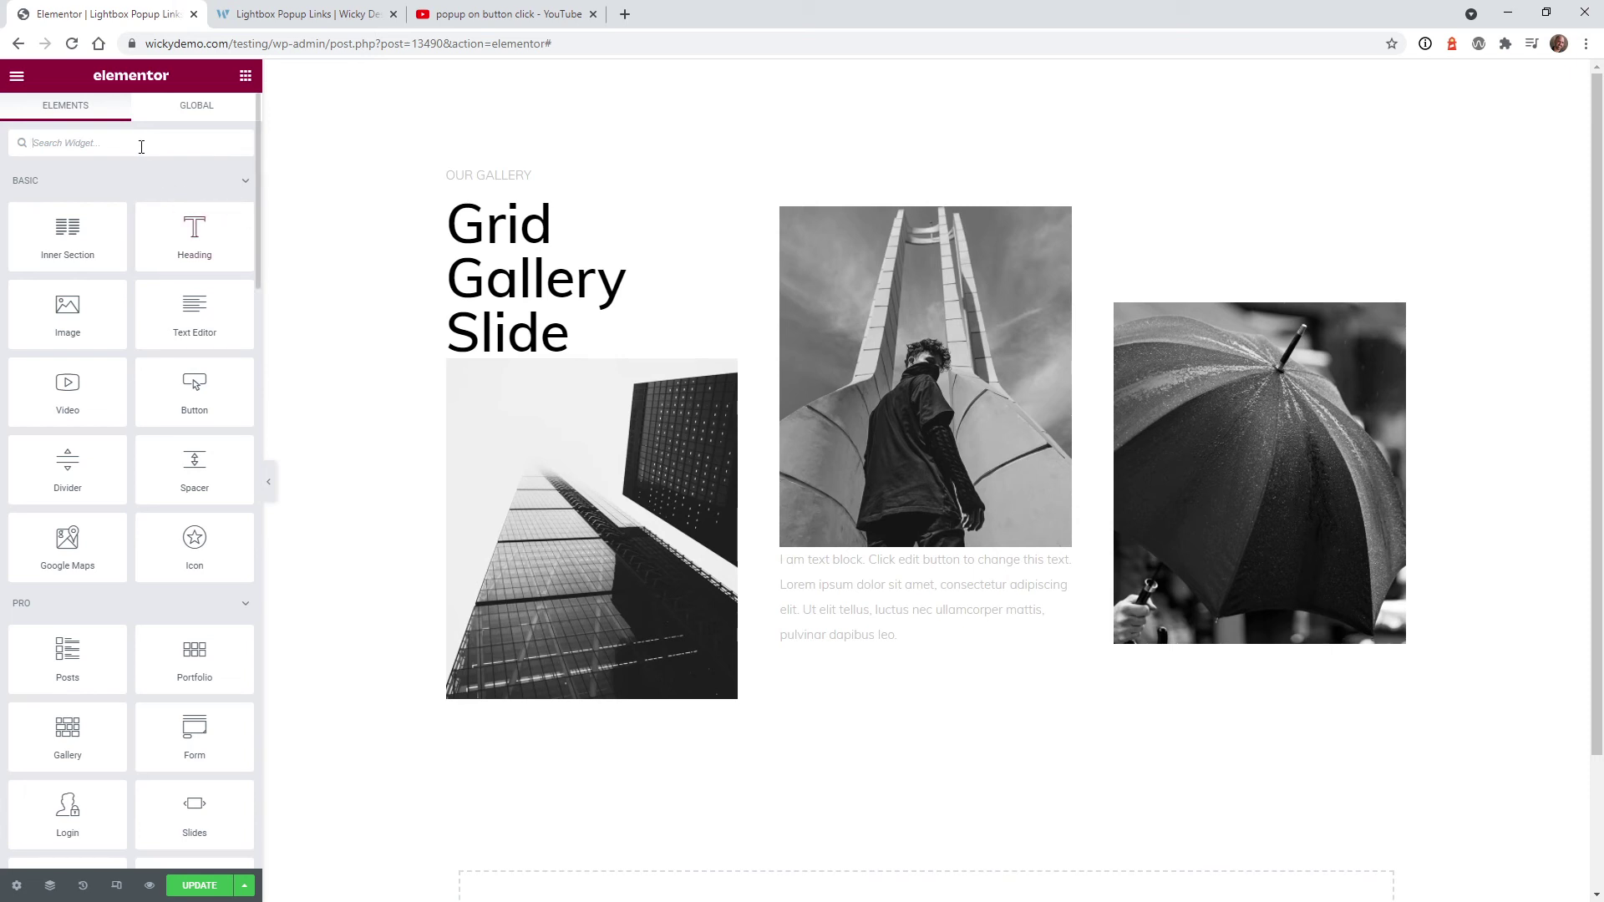
# Place an Image Box below the text block and set its link to the Lightbox dynamic tag.
pyautogui.write('imag')
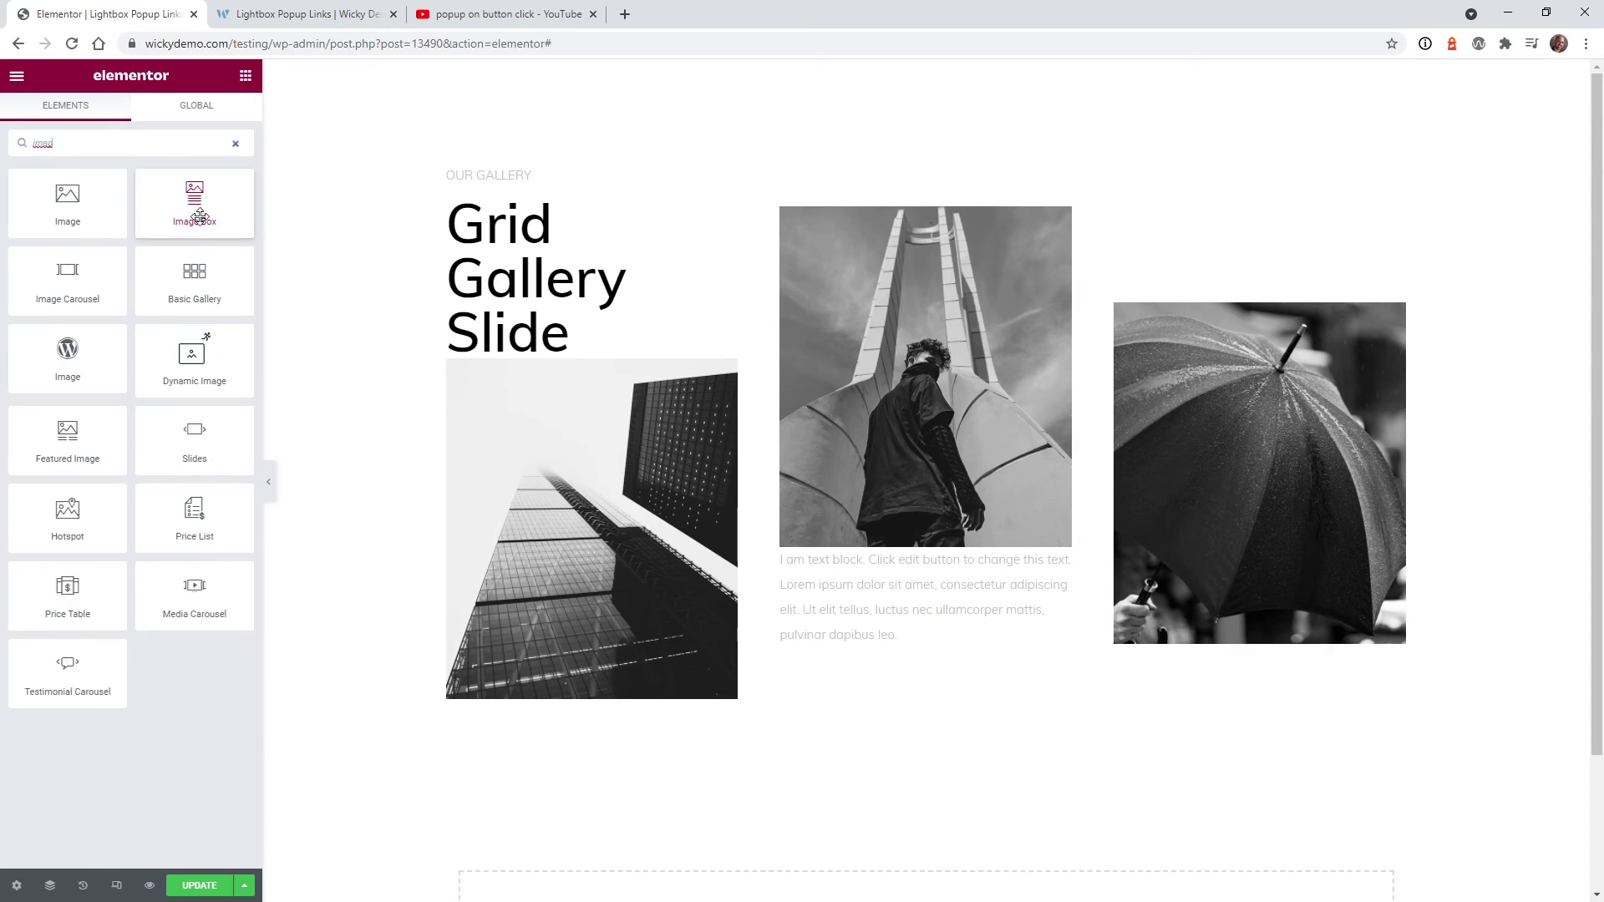
pyautogui.moveTo(194, 204); pyautogui.dragTo(886, 663)
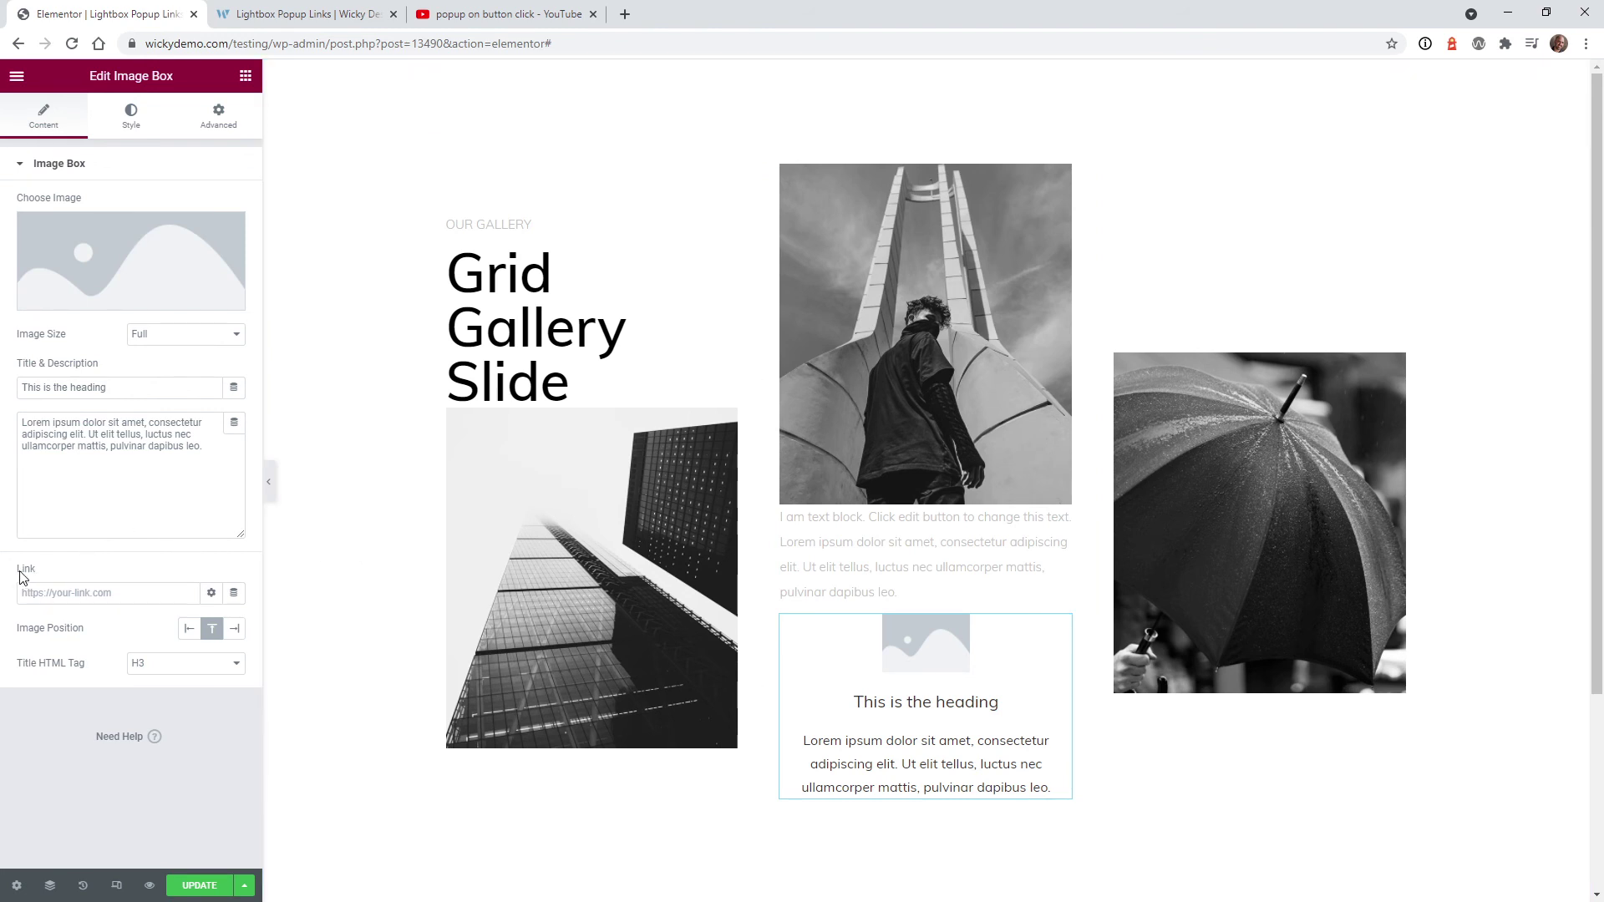
pyautogui.click(133, 603)
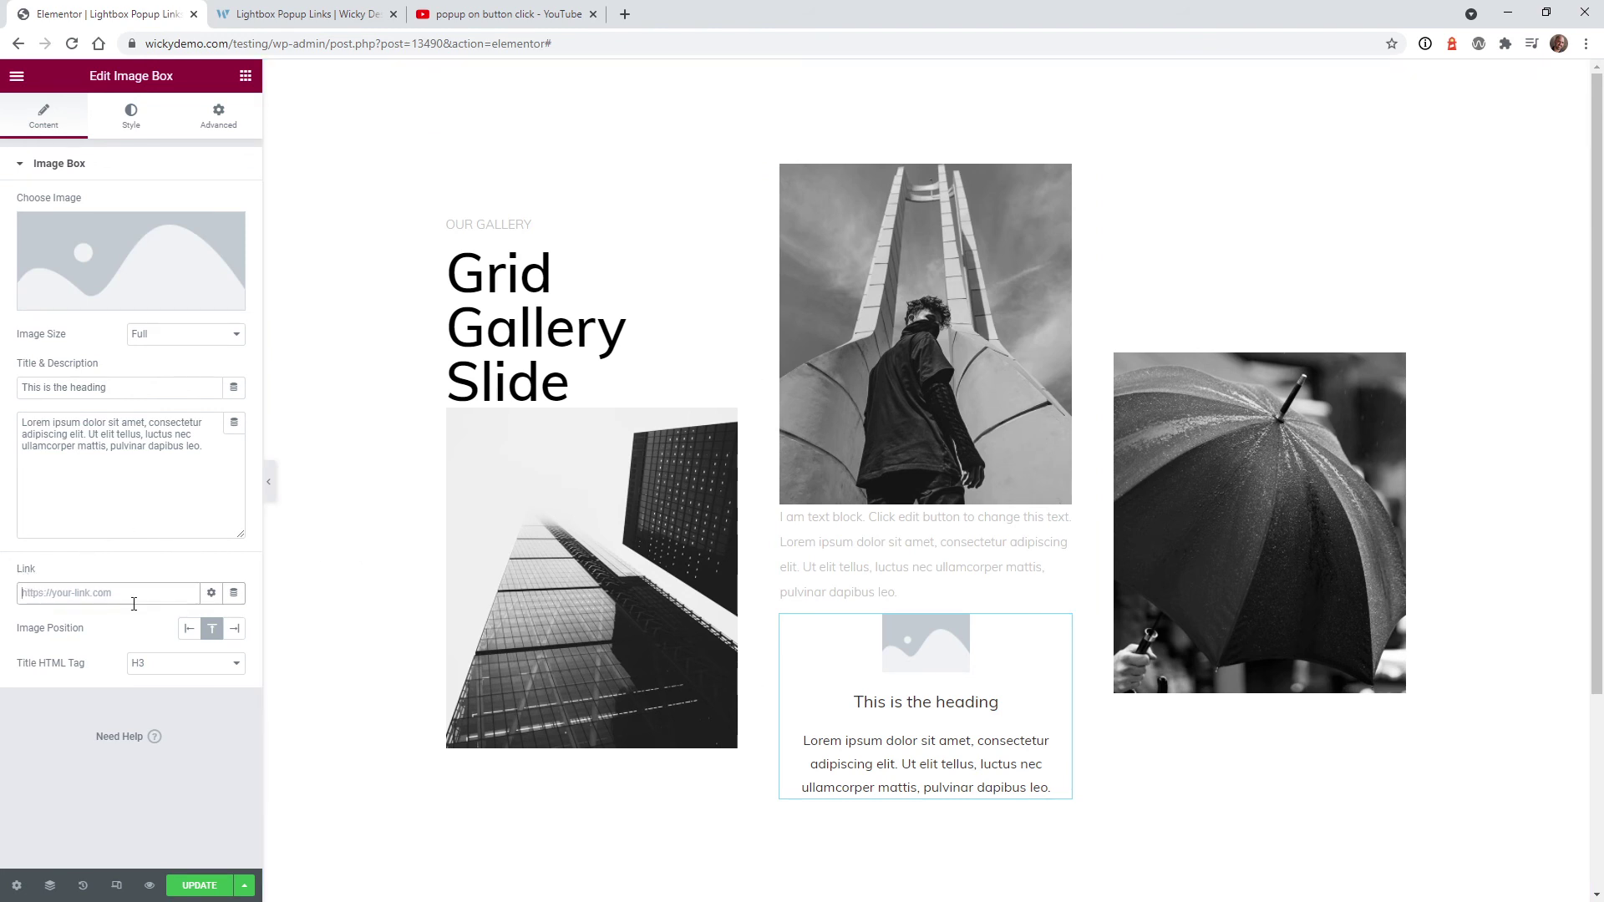
pyautogui.click(234, 595)
pyautogui.moveTo(239, 635); pyautogui.dragTo(249, 695)
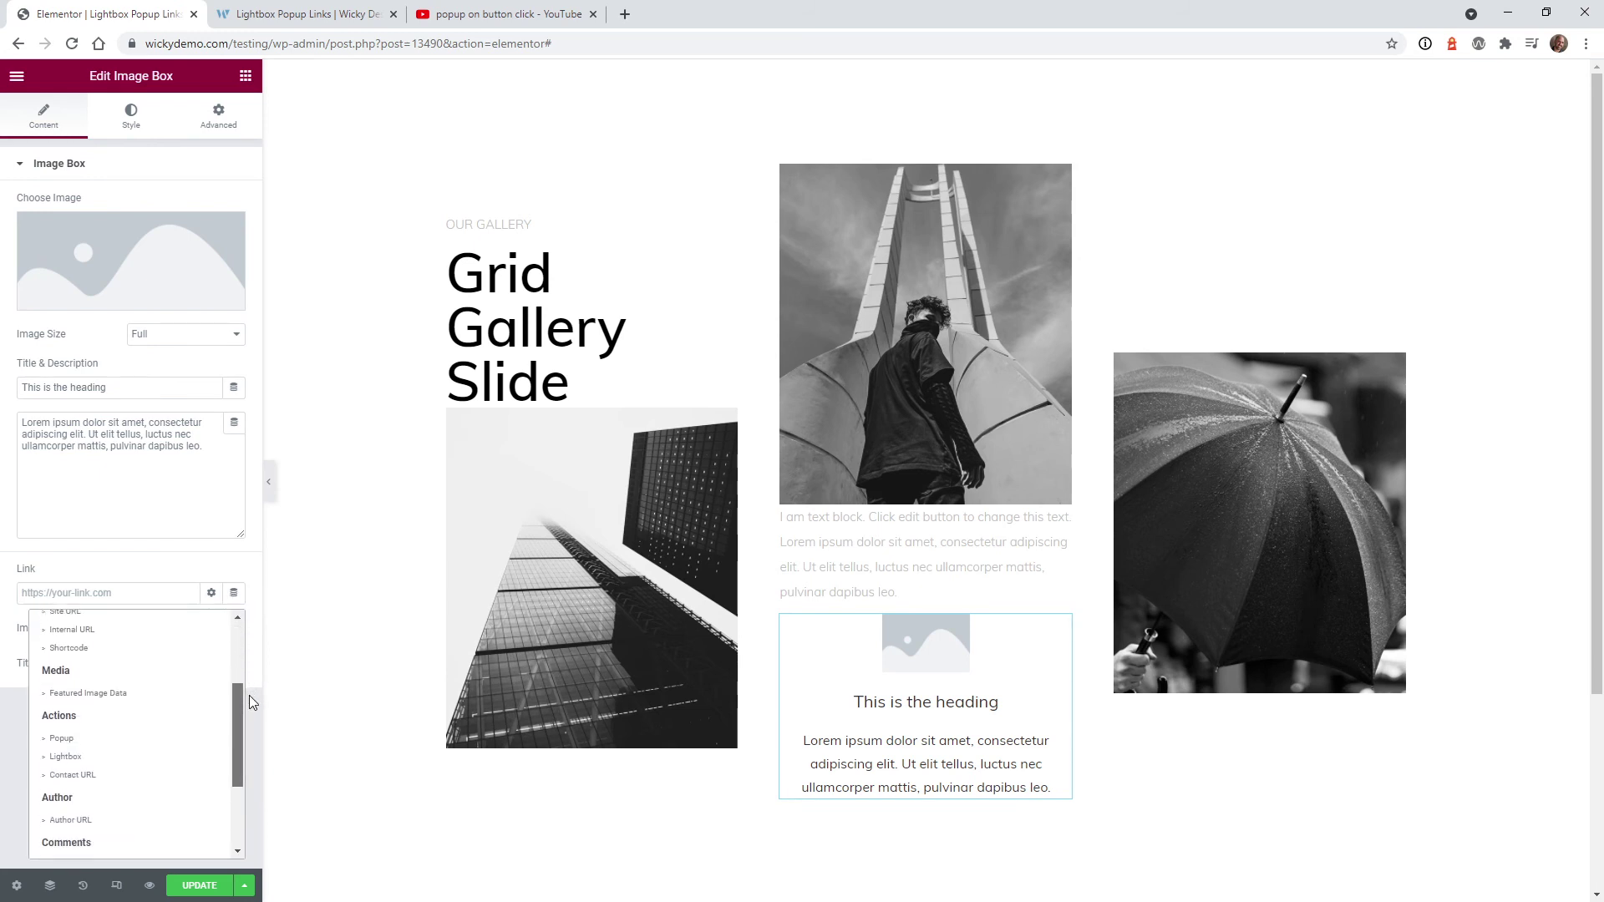
pyautogui.click(78, 759)
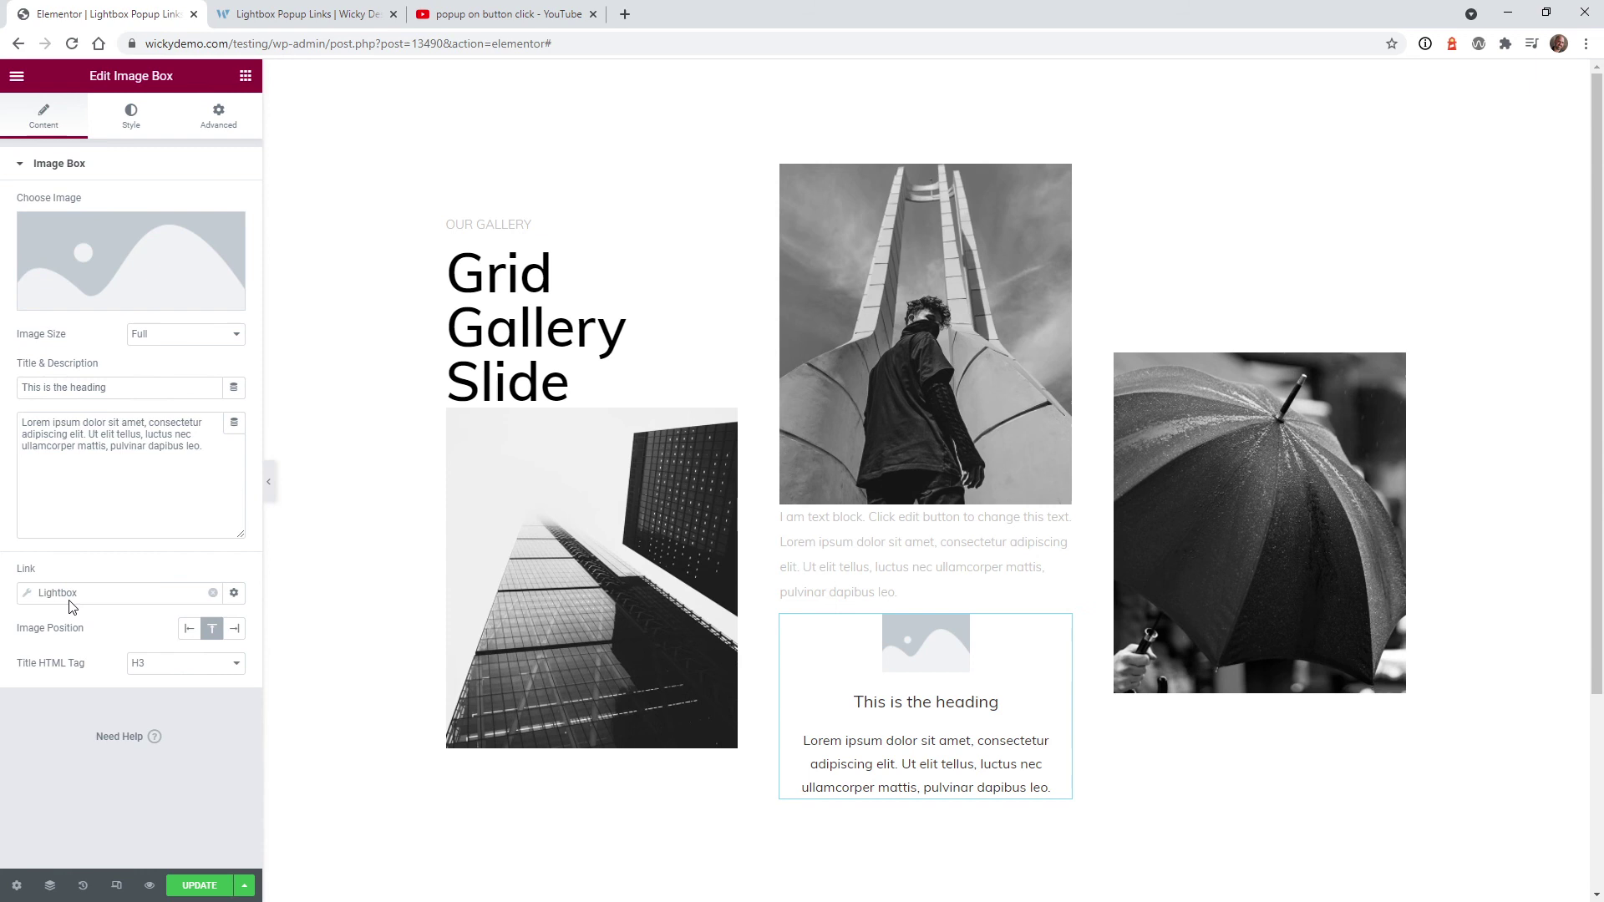
# Make the lightbox show a video from the pasted YouTube URL, then update the page.
pyautogui.click(68, 595)
pyautogui.click(183, 665)
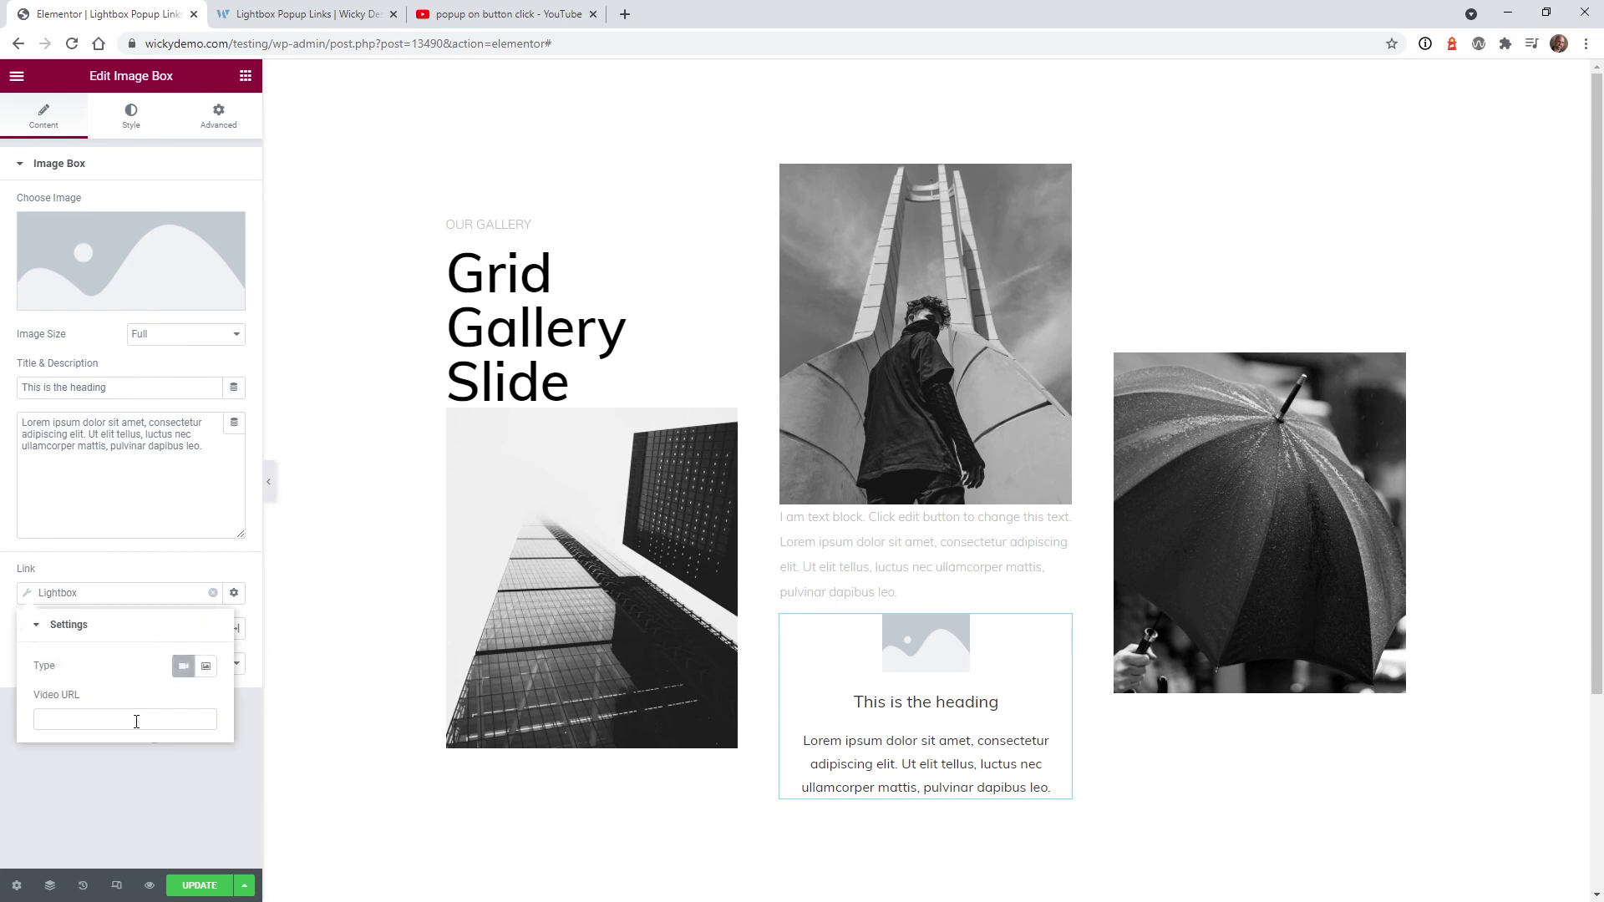
pyautogui.click(133, 719)
pyautogui.write('https://youtu.be/aUDo0lYZwyk')
pyautogui.click(117, 810)
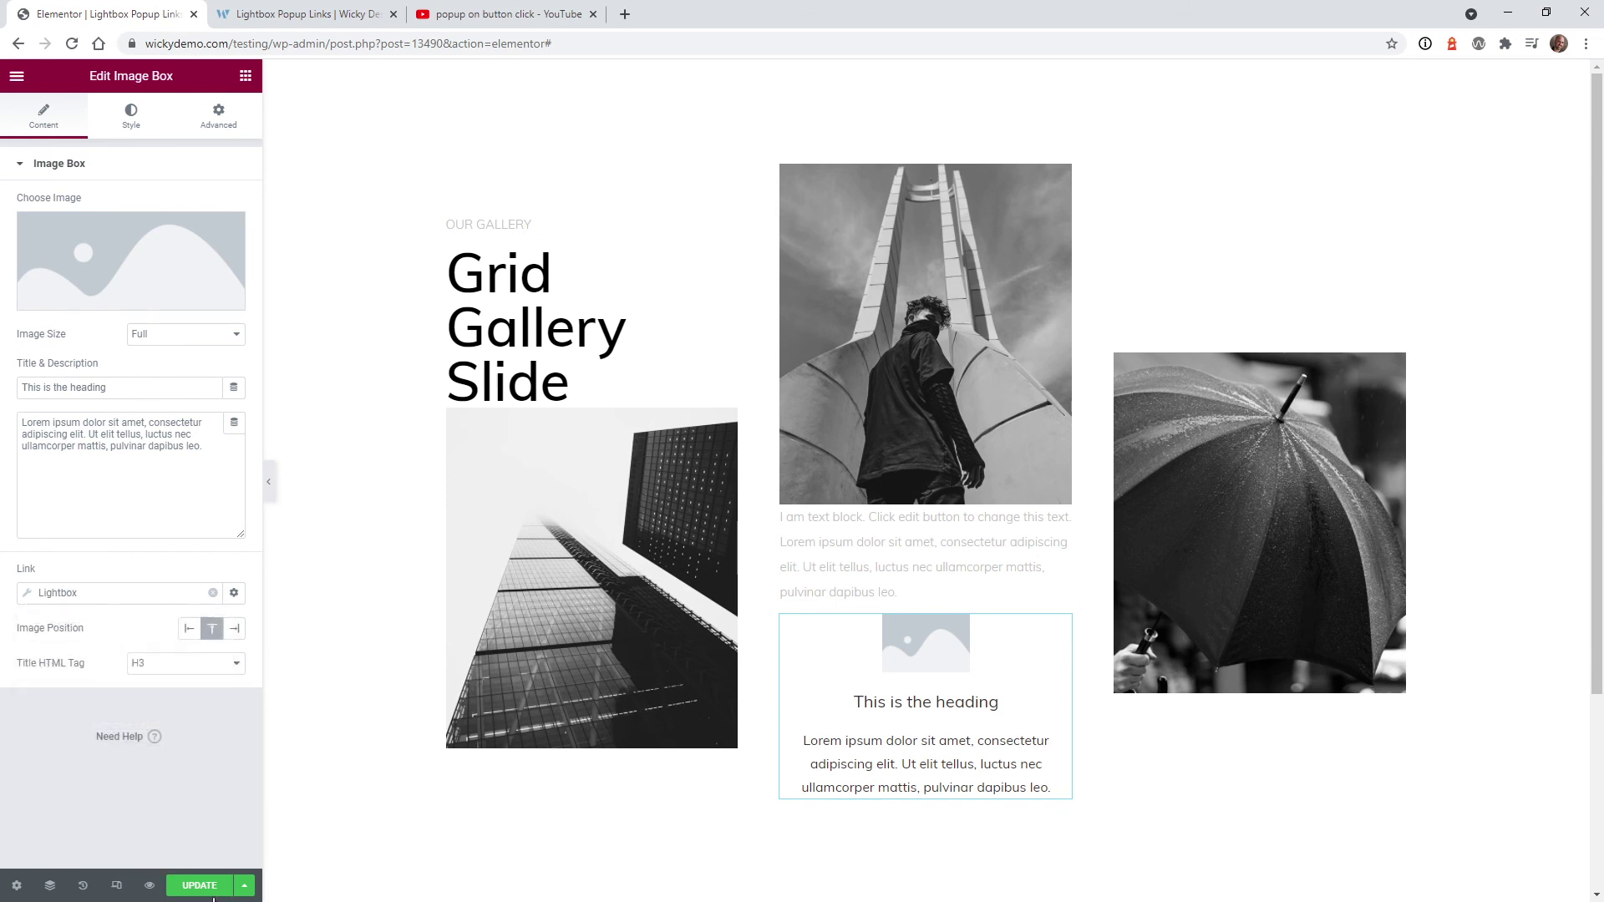
pyautogui.click(198, 887)
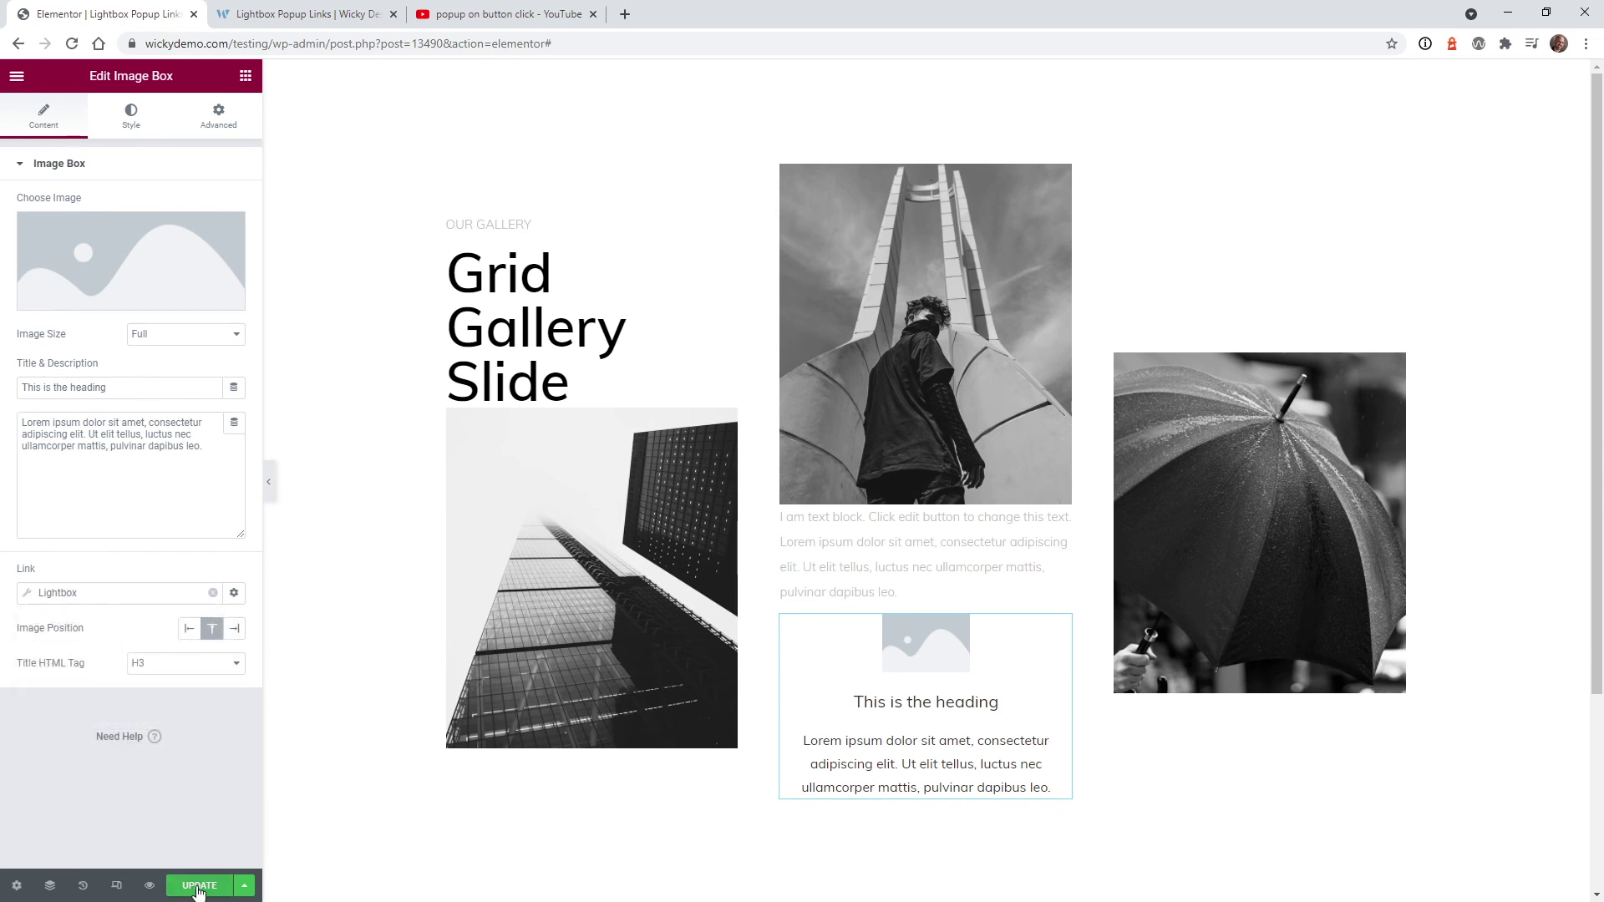
# In the page preview, click the new image box to open its YouTube video lightbox.
pyautogui.click(273, 7)
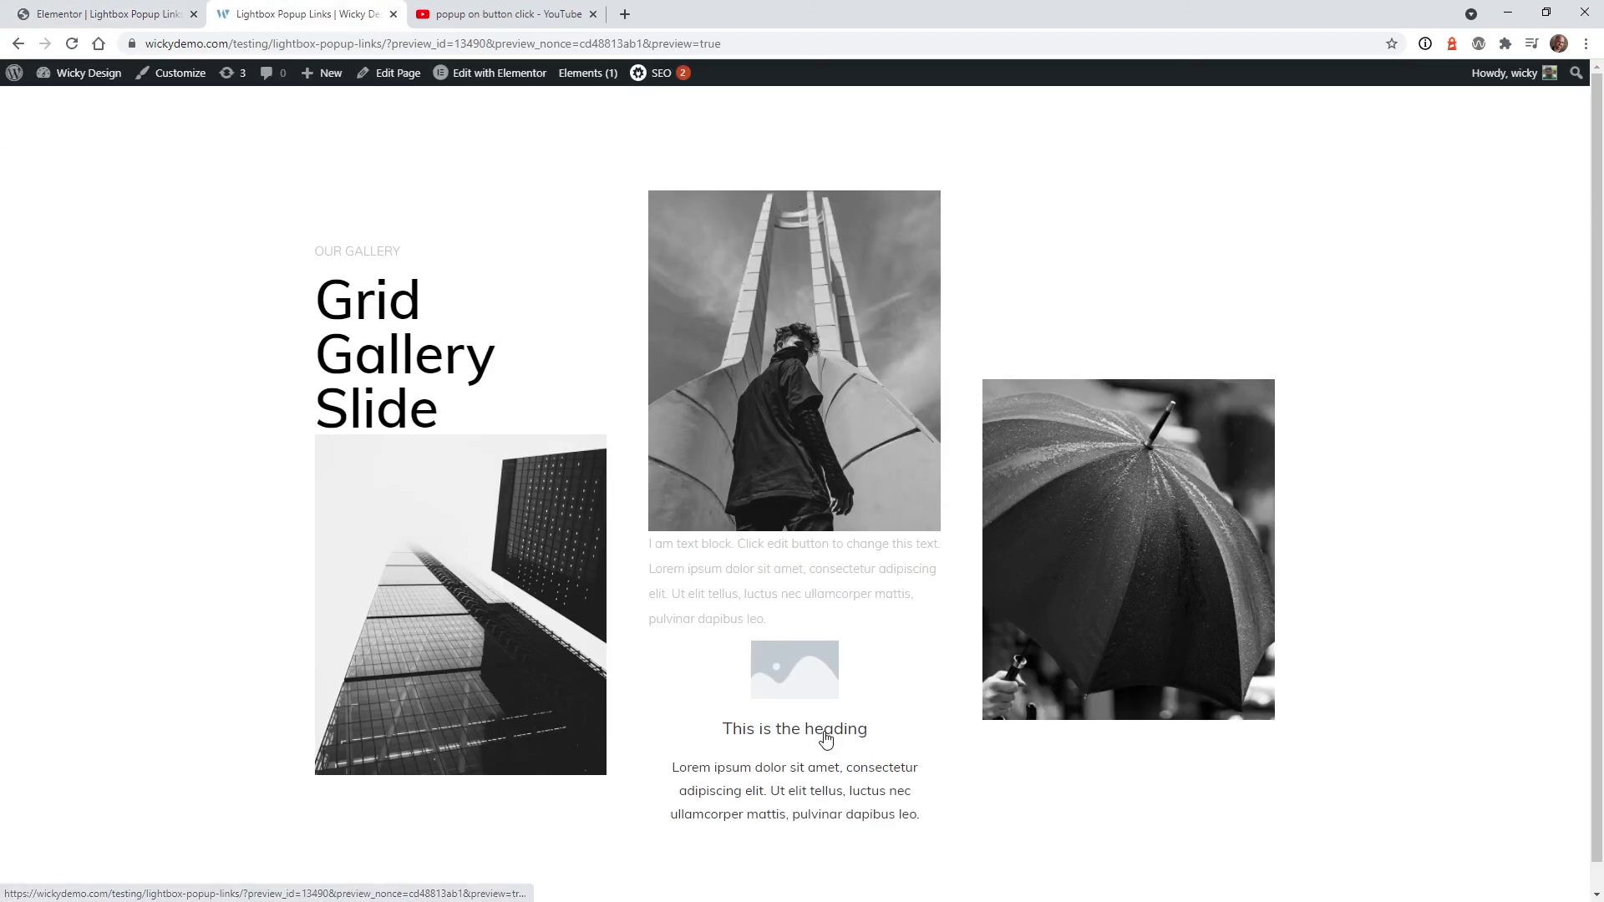
pyautogui.click(833, 729)
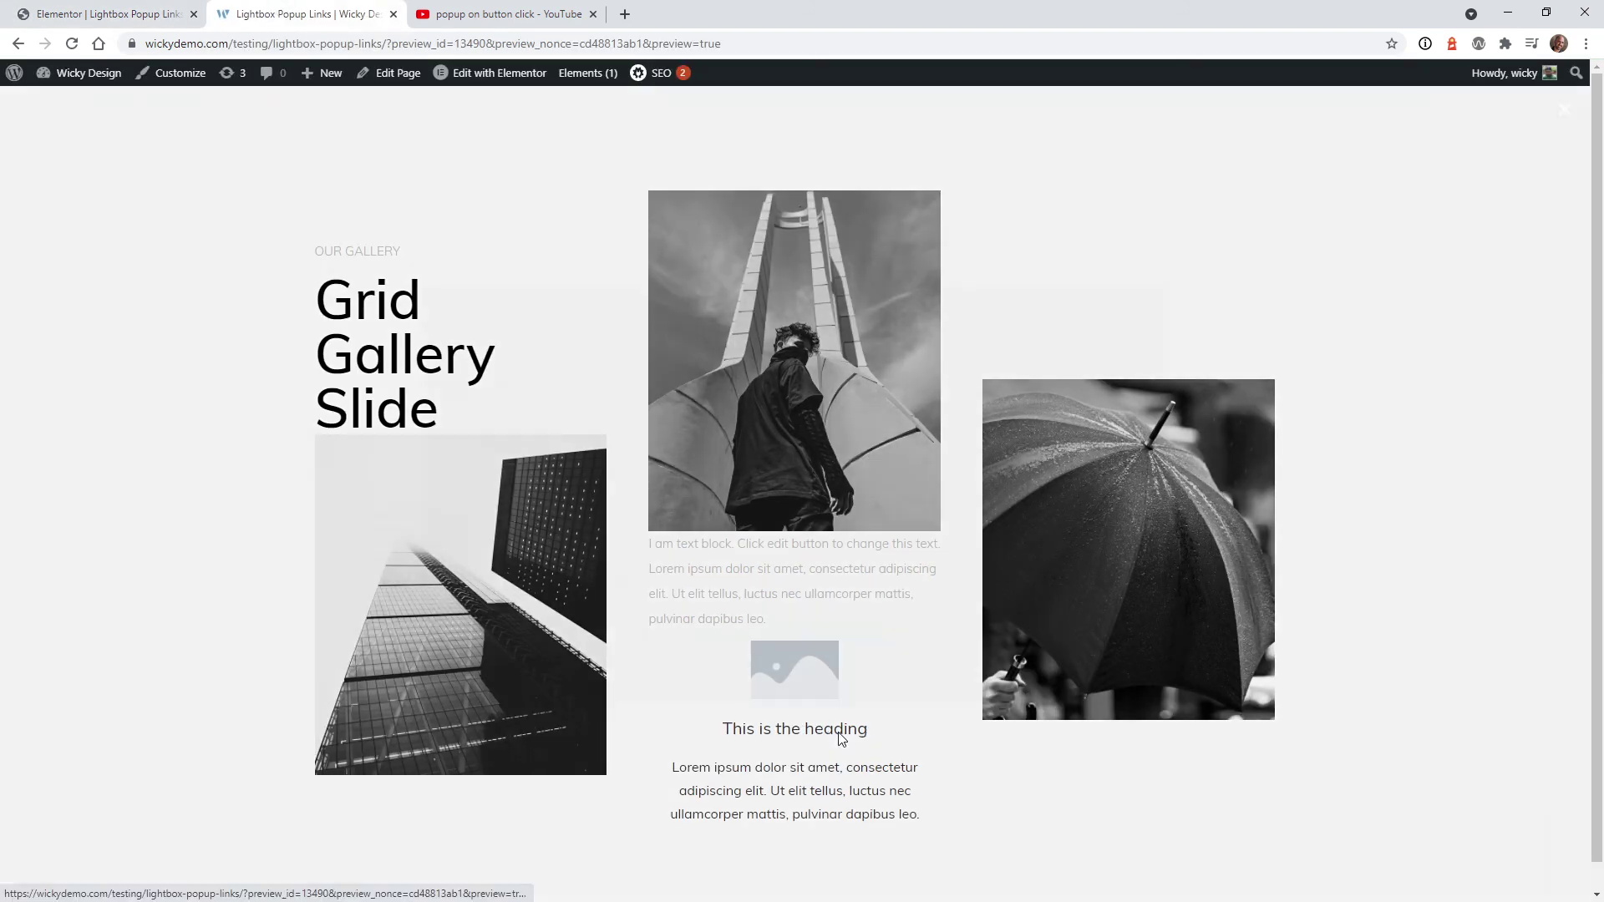